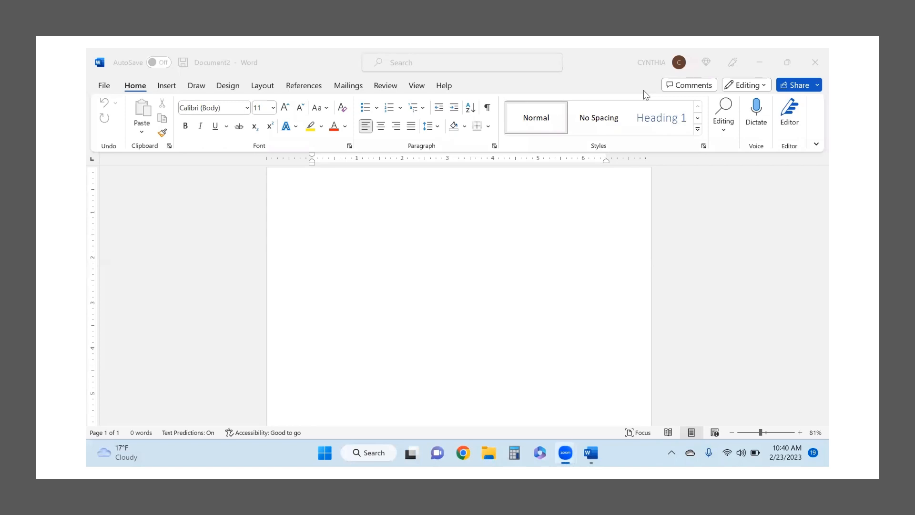
# Set the blank document's paper size to Legal (8.5 x 14 in).
pyautogui.click(645, 90)
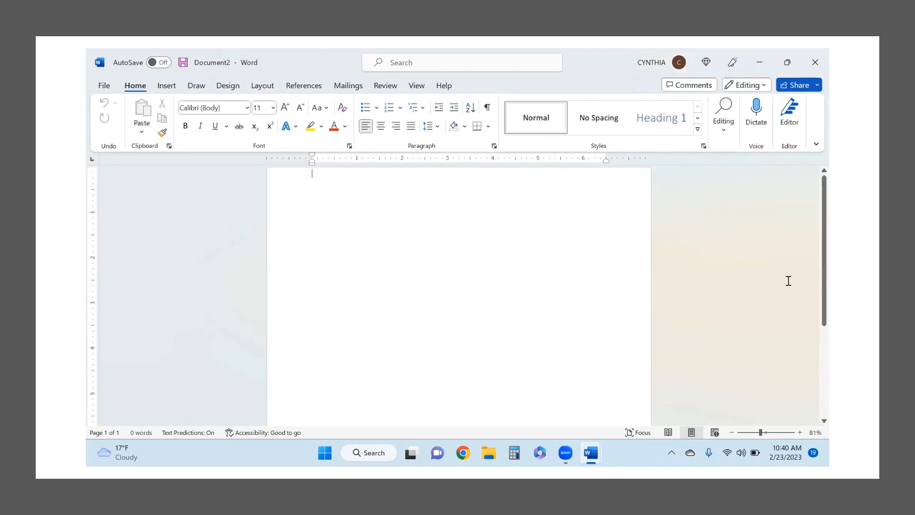
pyautogui.click(749, 433)
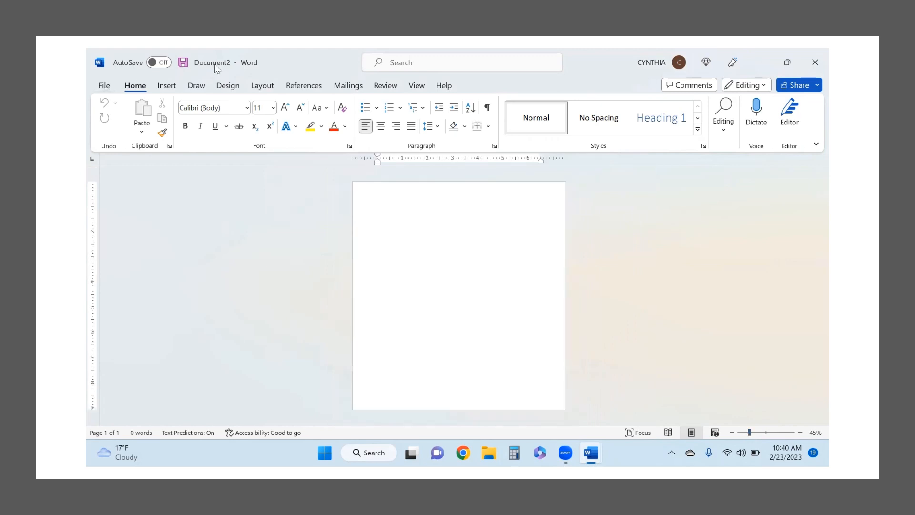
pyautogui.click(262, 86)
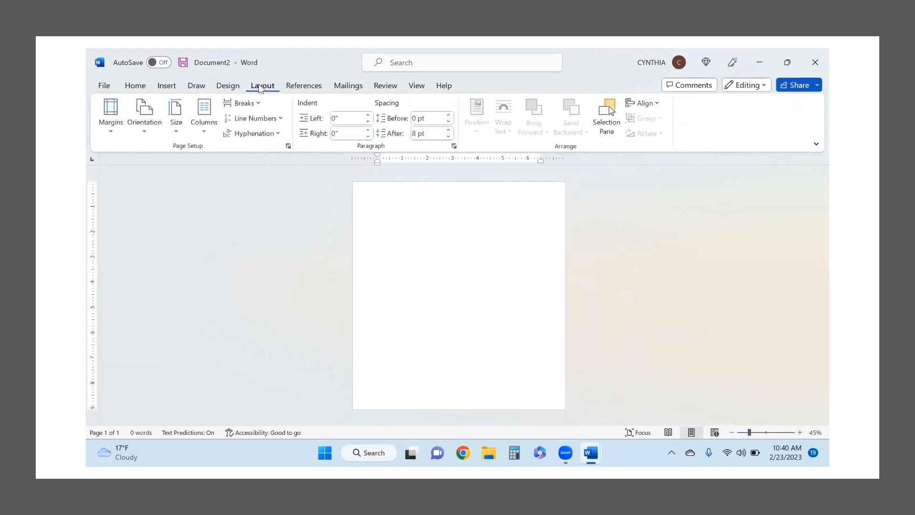
pyautogui.click(180, 132)
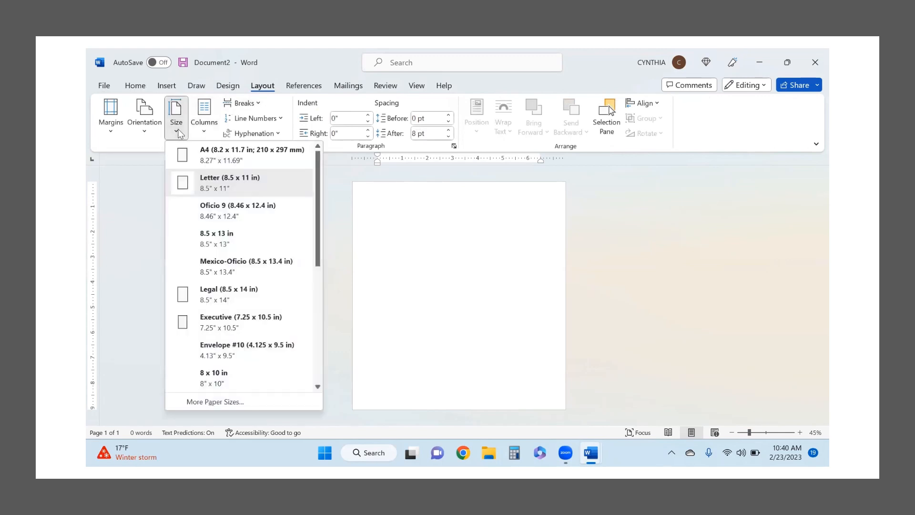
pyautogui.click(218, 300)
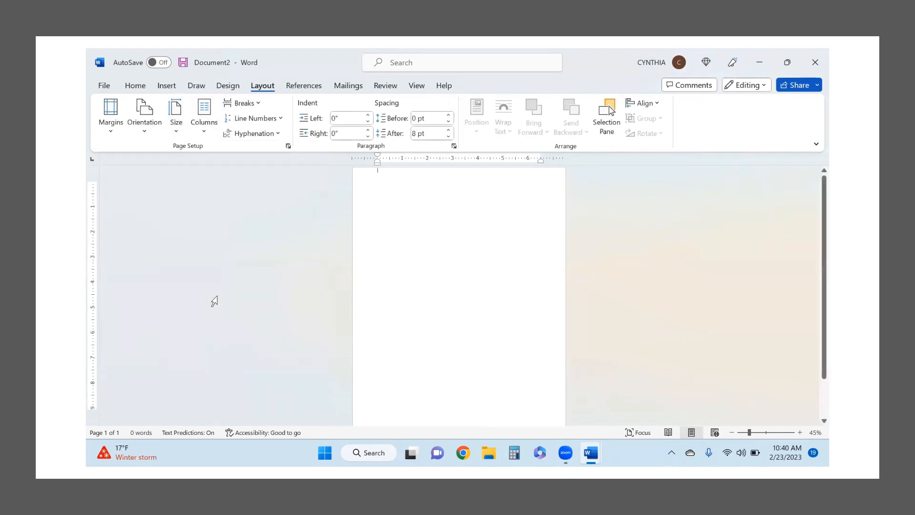
# Choose Portrait orientation and apply the Last Custom Setting margins of 0" on all four sides.
pyautogui.click(145, 130)
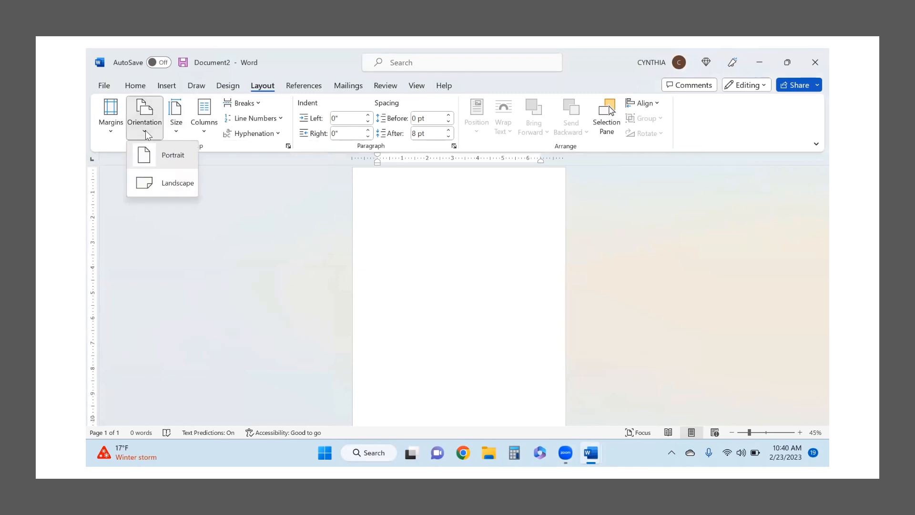
pyautogui.click(150, 156)
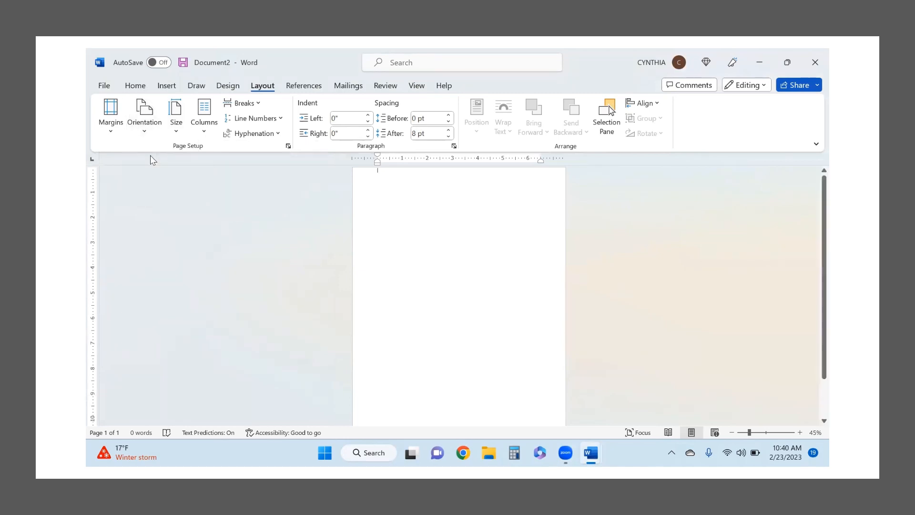
pyautogui.click(118, 131)
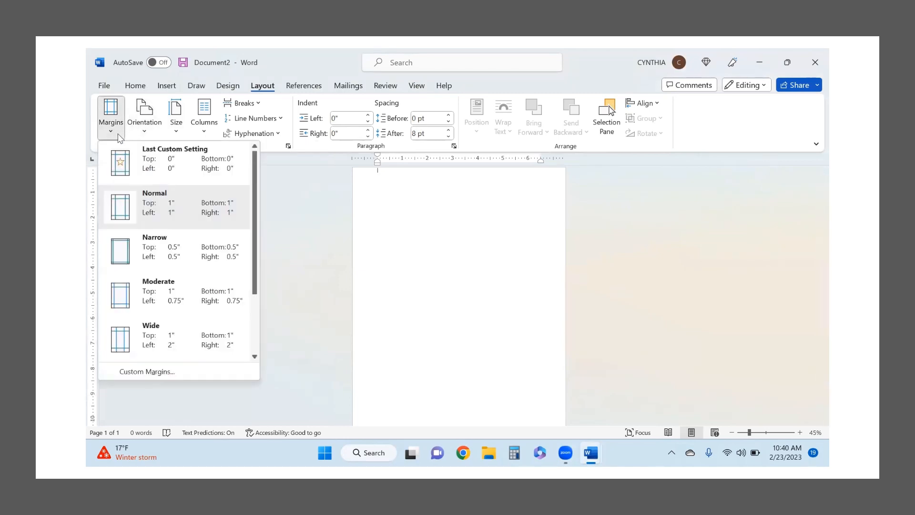
pyautogui.click(131, 166)
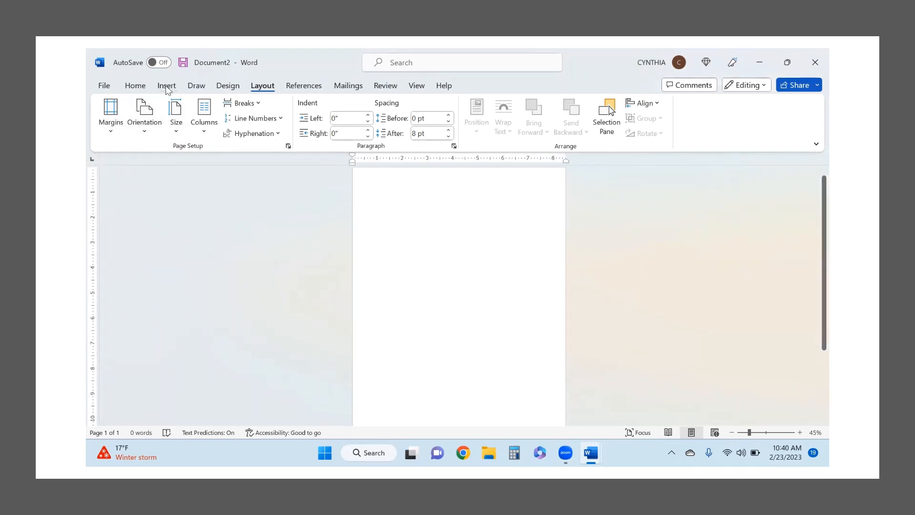
# Insert the blue sky background picture from the Downloads folder on this device.
pyautogui.click(167, 88)
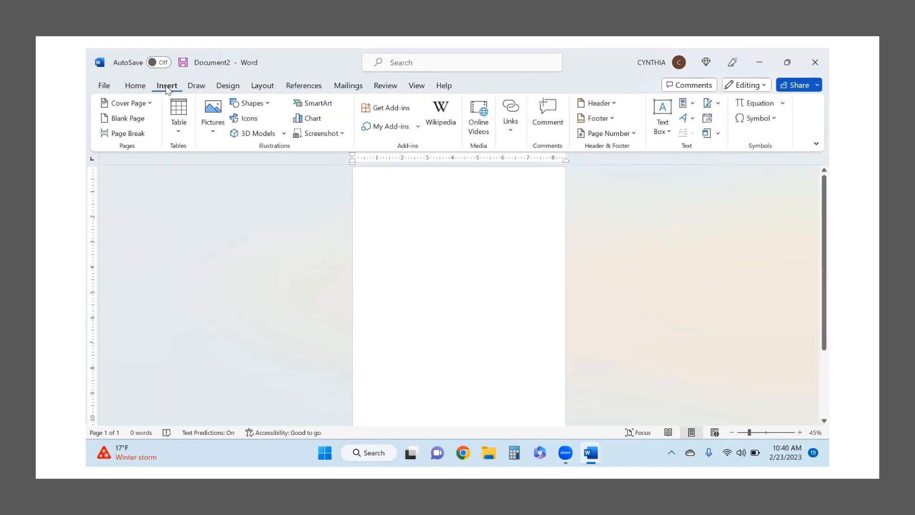
pyautogui.click(213, 125)
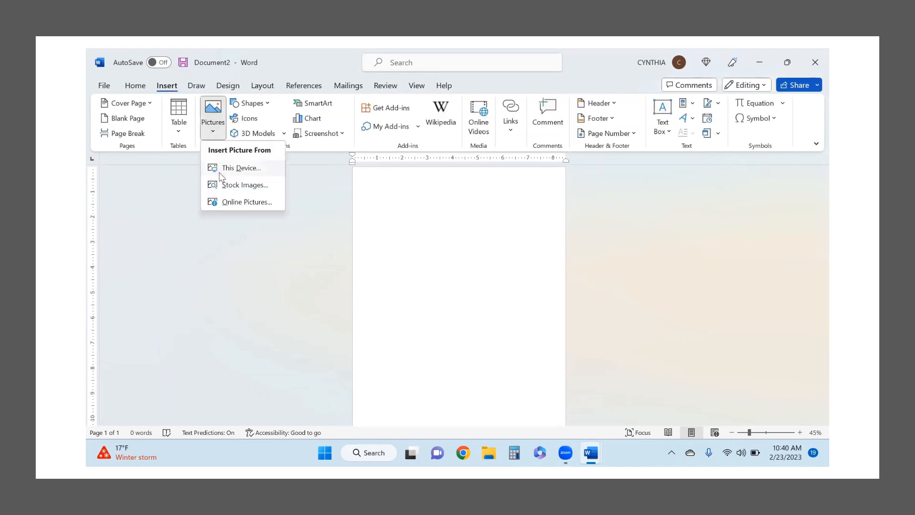
pyautogui.click(221, 174)
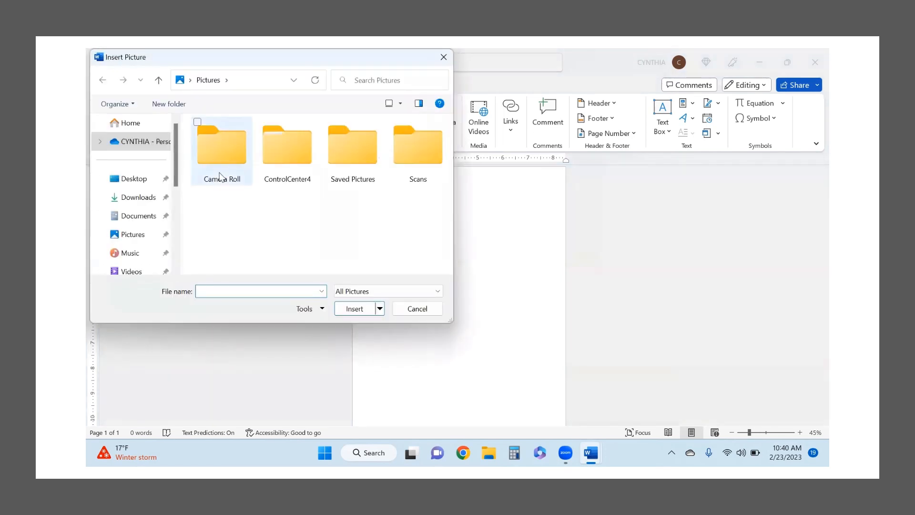
pyautogui.click(143, 199)
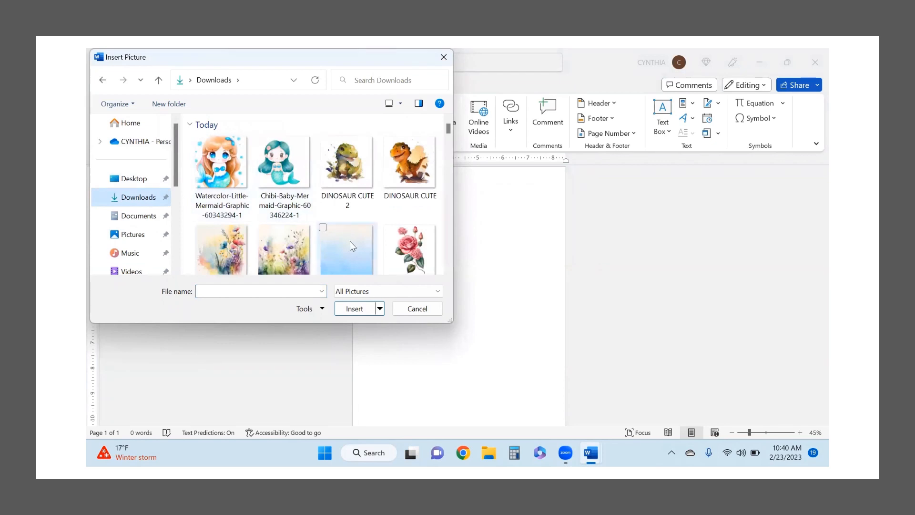
pyautogui.click(350, 242)
pyautogui.doubleClick(350, 241)
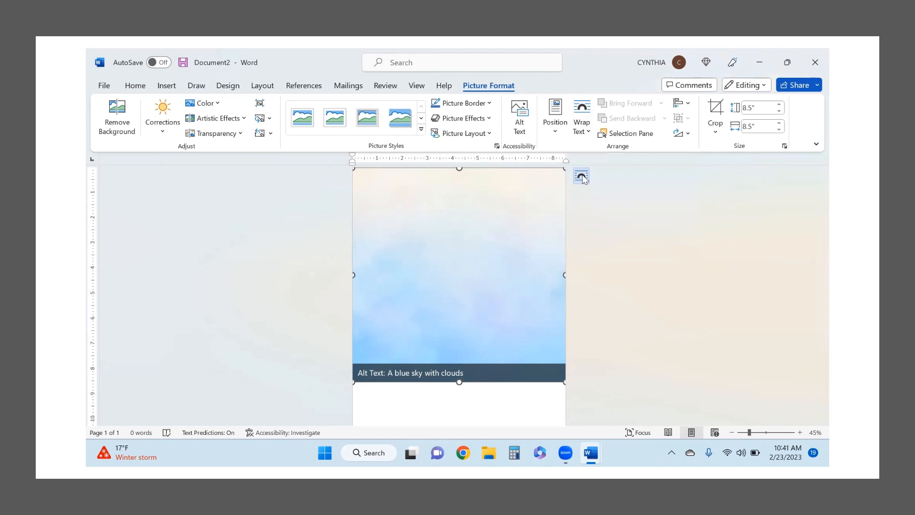
# Give the sky picture Through text wrapping and resize it to about 6.17" high by 8.18" wide.
pyautogui.click(581, 177)
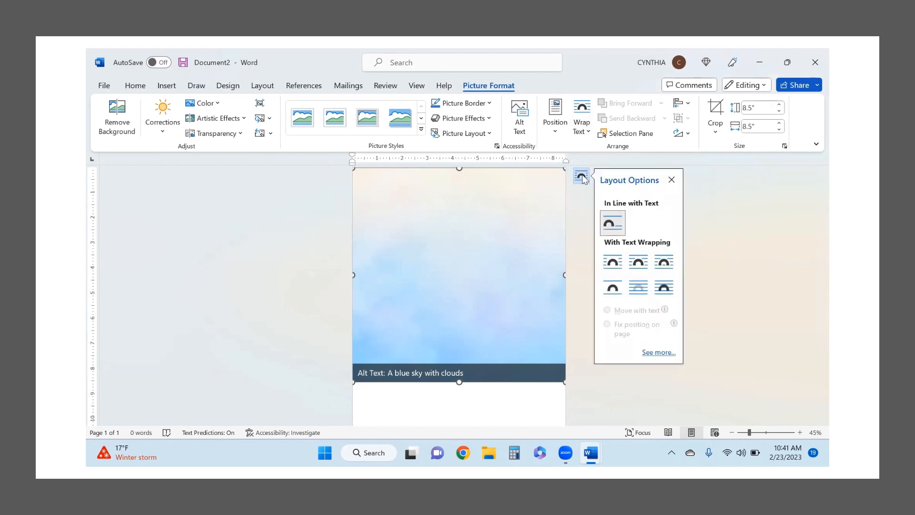
pyautogui.click(664, 263)
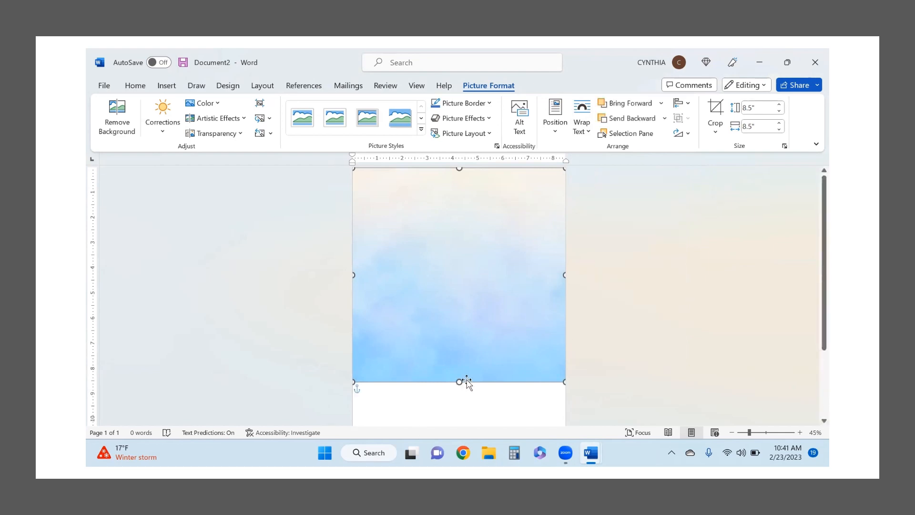
pyautogui.moveTo(457, 381); pyautogui.dragTo(465, 317)
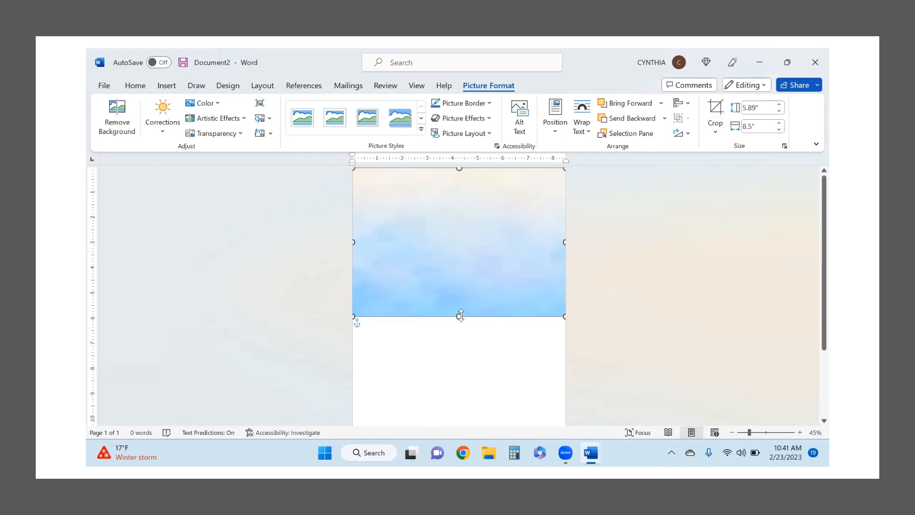
pyautogui.moveTo(460, 316); pyautogui.dragTo(462, 322)
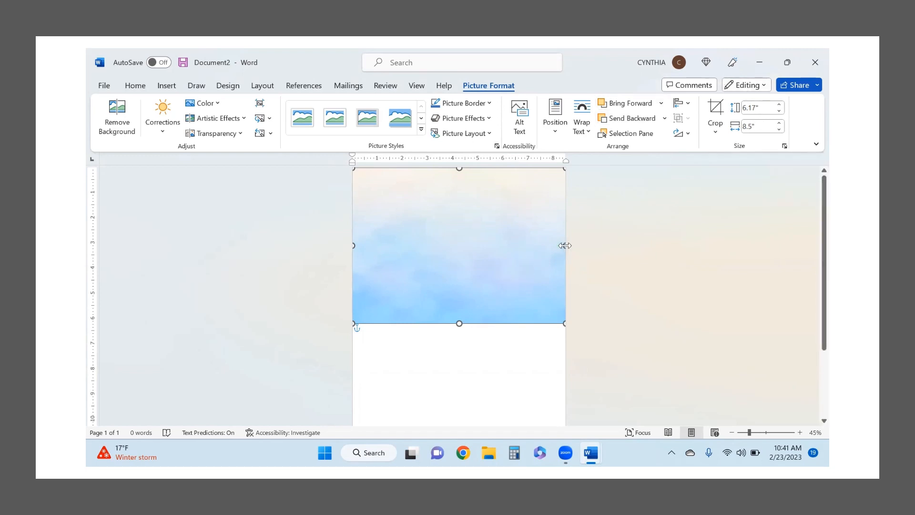
pyautogui.moveTo(564, 245); pyautogui.dragTo(559, 247)
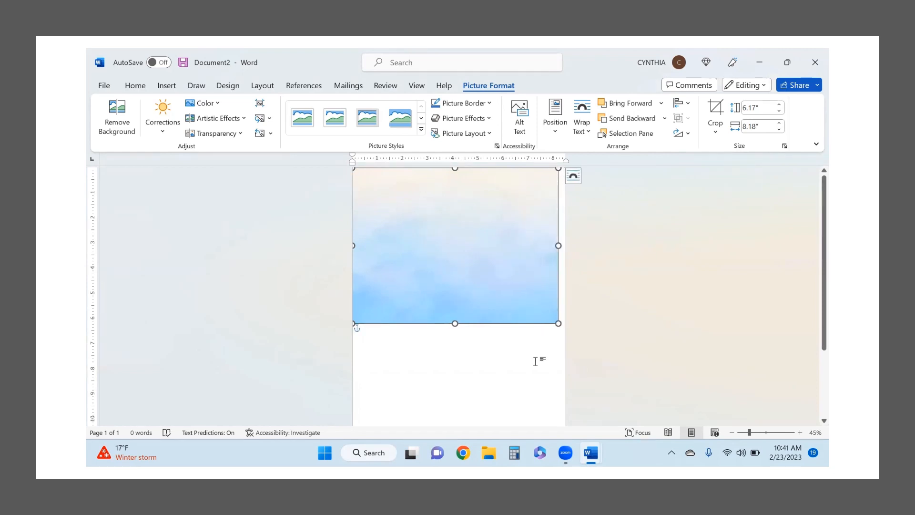
pyautogui.click(535, 361)
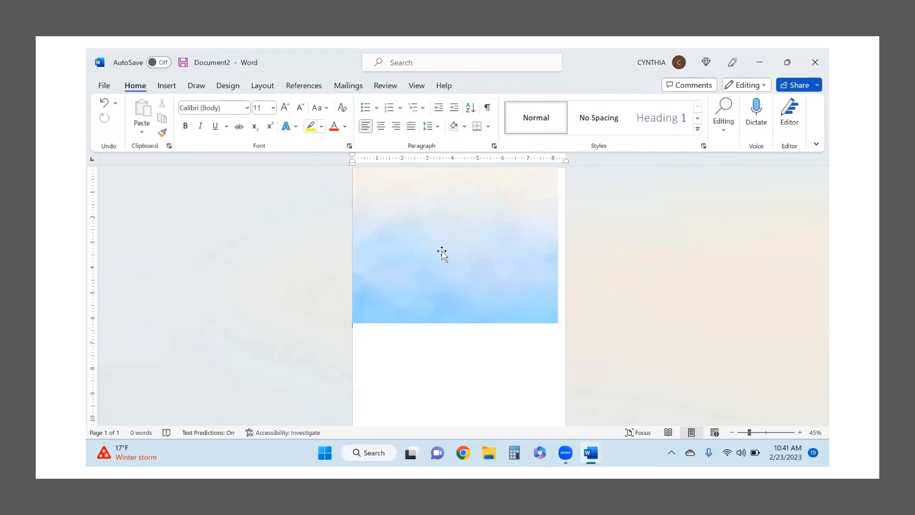
# Insert the picture DINOSAUR CUTE 2 from the Downloads folder on this device.
pyautogui.click(457, 226)
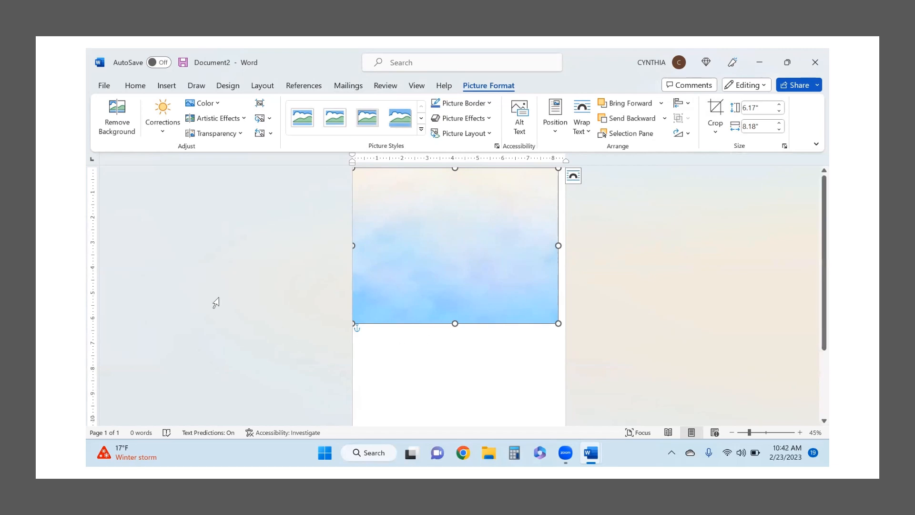
pyautogui.click(167, 86)
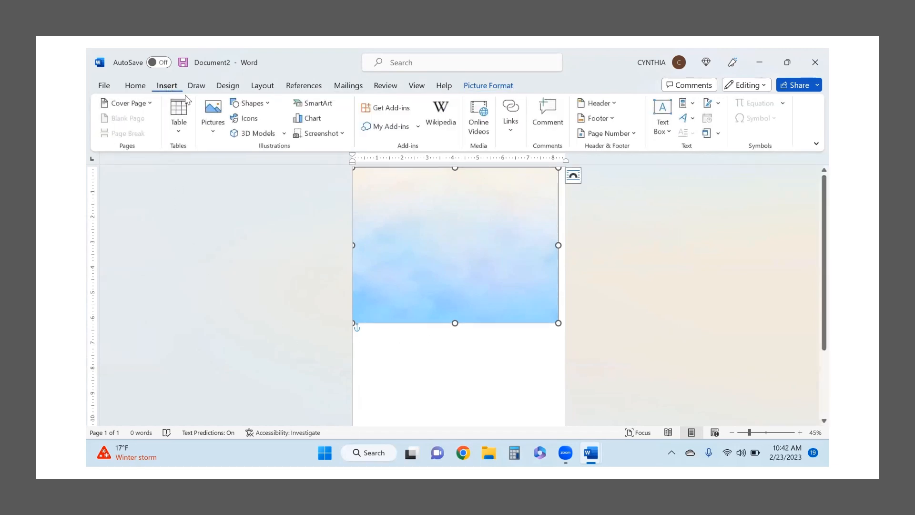
pyautogui.click(219, 125)
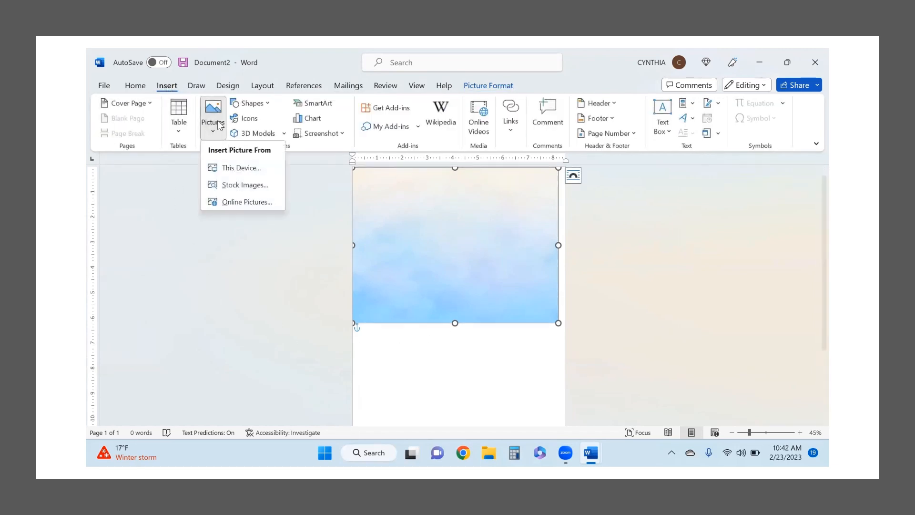
pyautogui.click(230, 173)
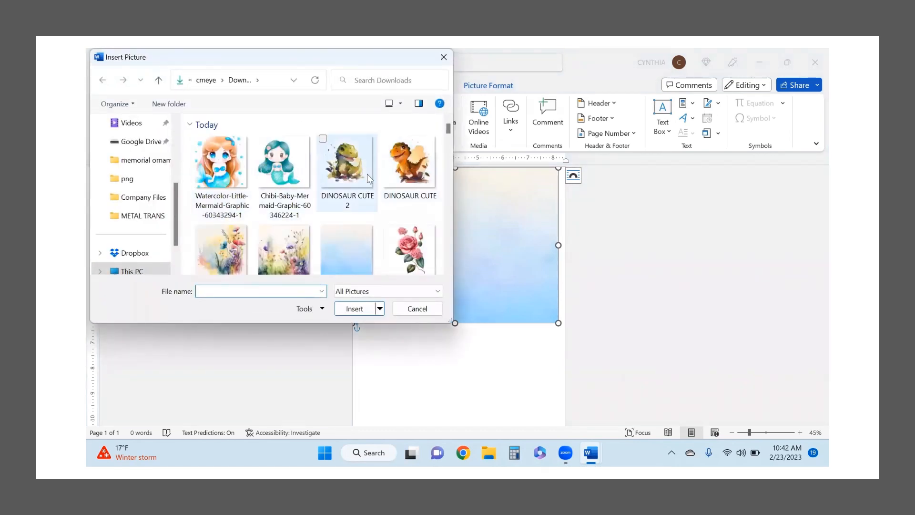
pyautogui.doubleClick(353, 177)
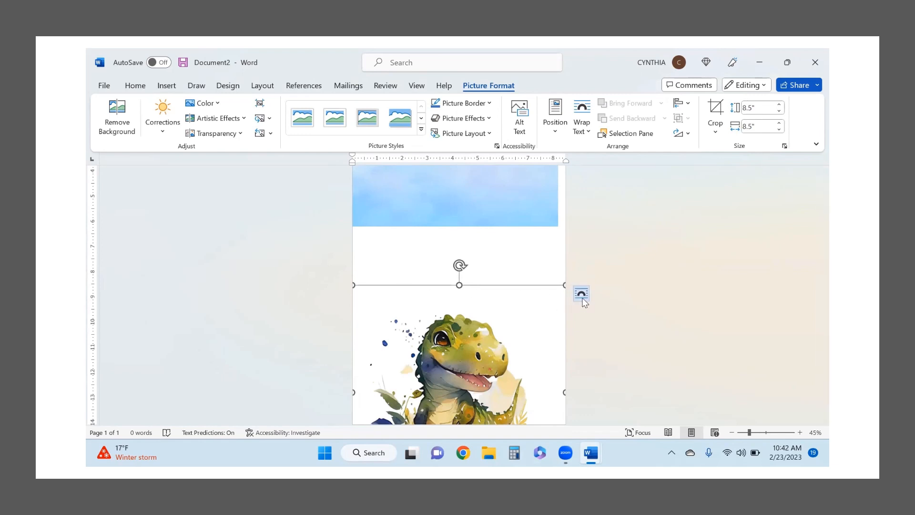
# Give the dinosaur picture Through text wrapping and move it up over the sky background, flush with the page top.
pyautogui.click(583, 299)
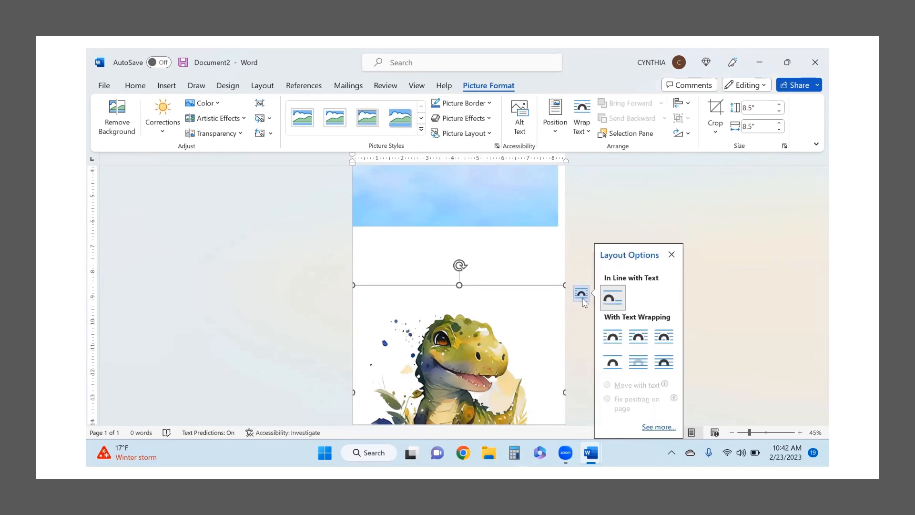
pyautogui.click(665, 341)
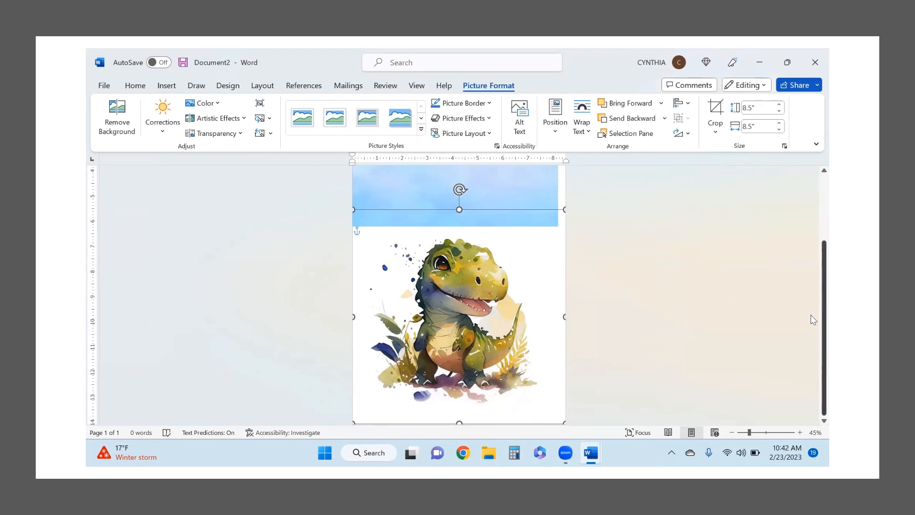
pyautogui.scroll(4, 811, 315)
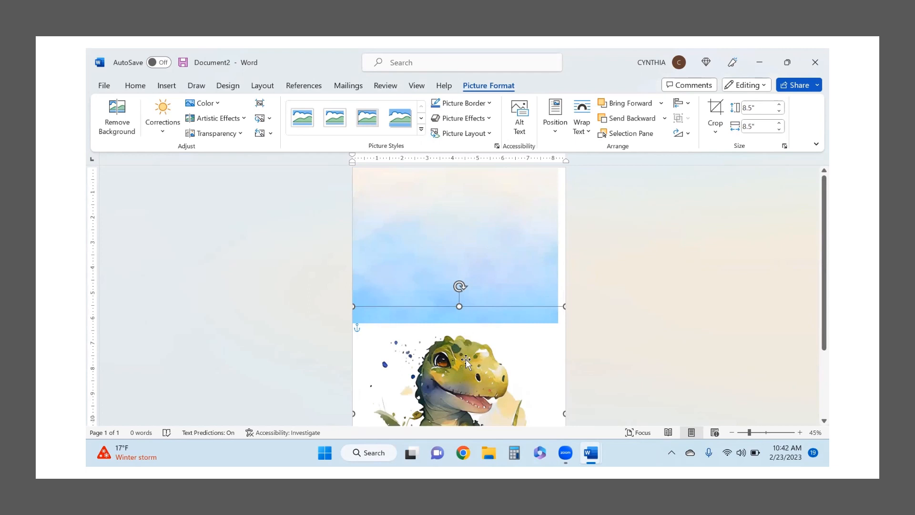
pyautogui.click(463, 236)
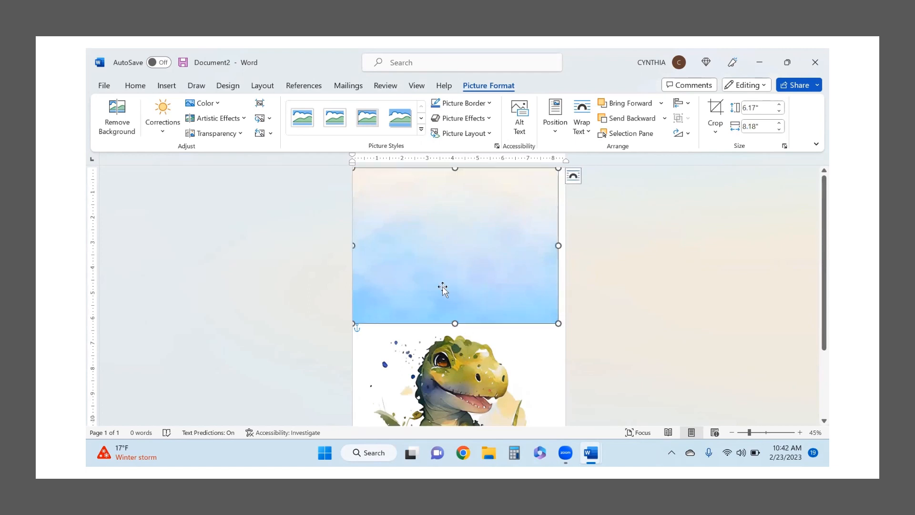
pyautogui.click(439, 372)
pyautogui.moveTo(438, 371); pyautogui.dragTo(438, 234)
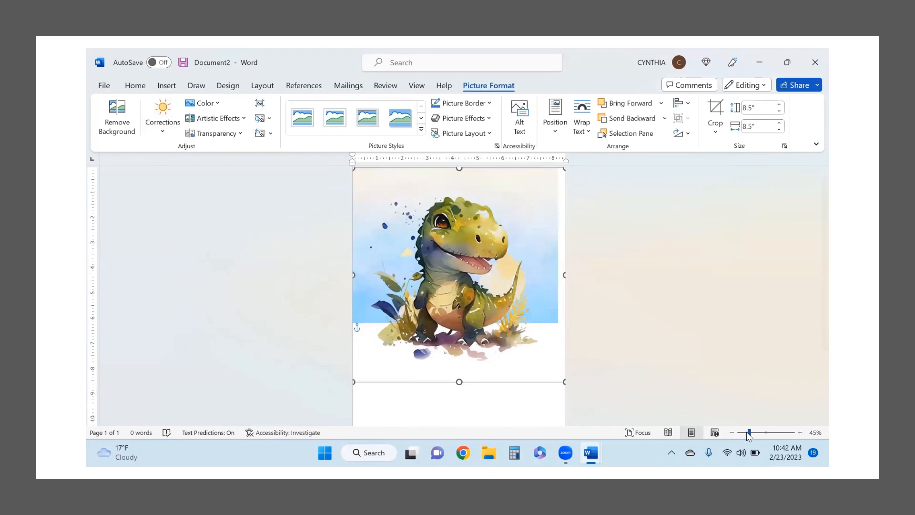
# Reduce the dinosaur picture's height to about 6.69" so the dinosaur fits within the sky background.
pyautogui.moveTo(749, 433); pyautogui.dragTo(746, 432)
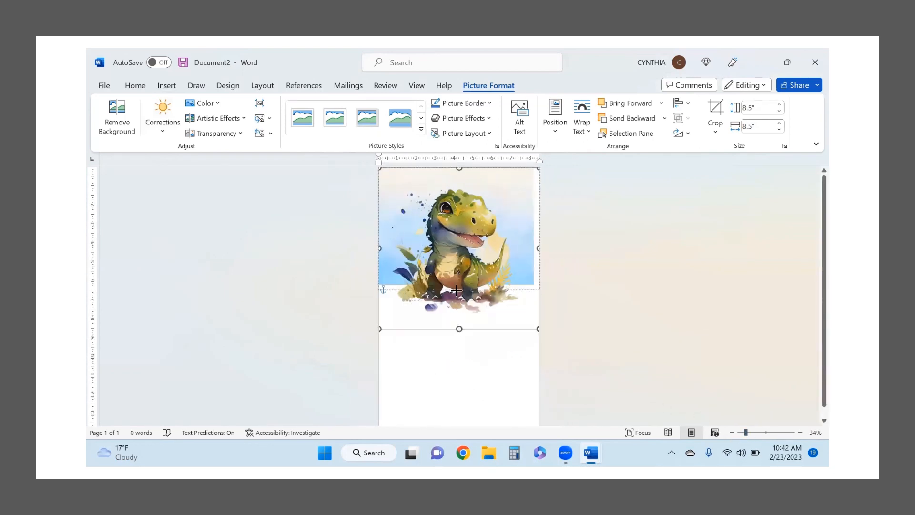
pyautogui.moveTo(458, 329); pyautogui.dragTo(455, 295)
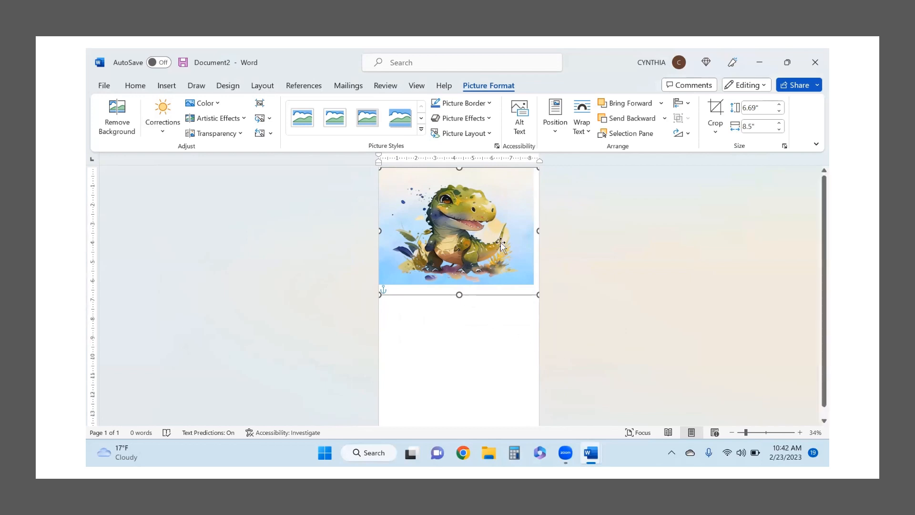
pyautogui.click(447, 391)
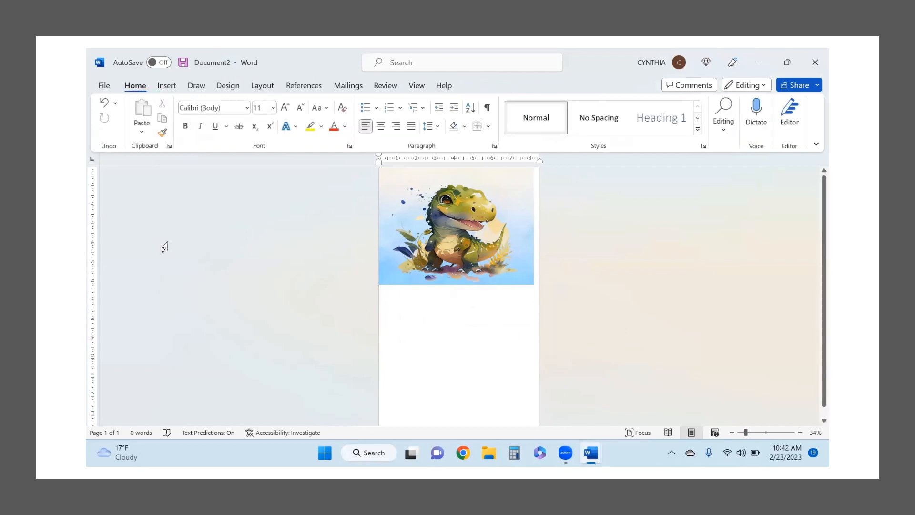
# Insert the picture WATERCOLOR FLOWERS 2 from the Downloads folder on this device.
pyautogui.click(167, 87)
pyautogui.click(213, 120)
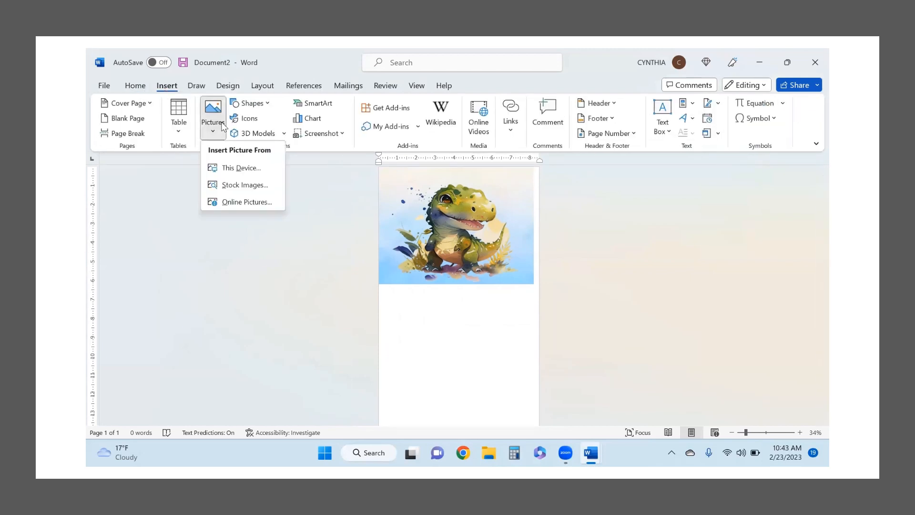
pyautogui.click(239, 169)
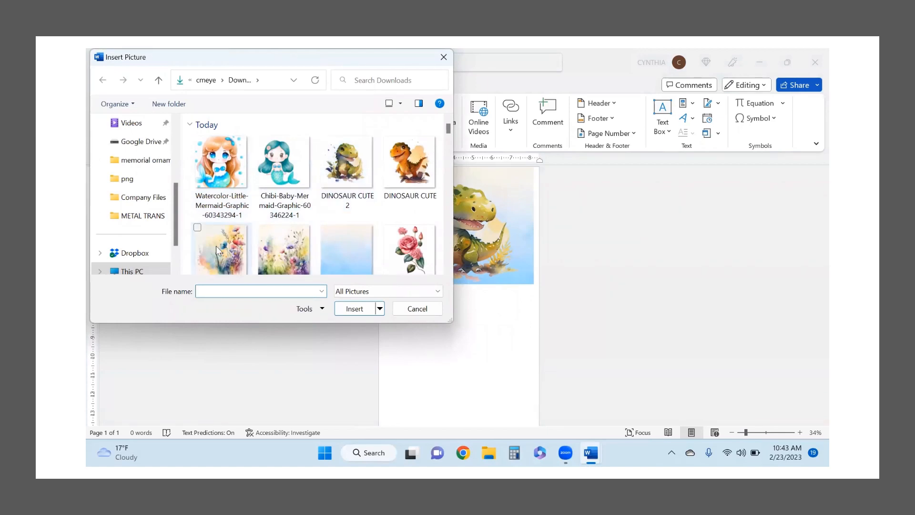
pyautogui.doubleClick(224, 256)
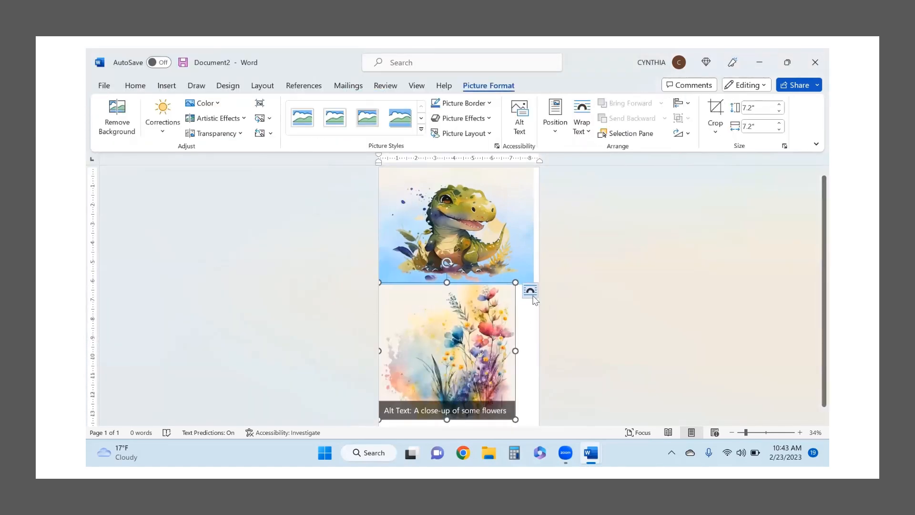
# Give the flower picture Through text wrapping and move it slightly down, leaving a gap below the sky background.
pyautogui.click(532, 296)
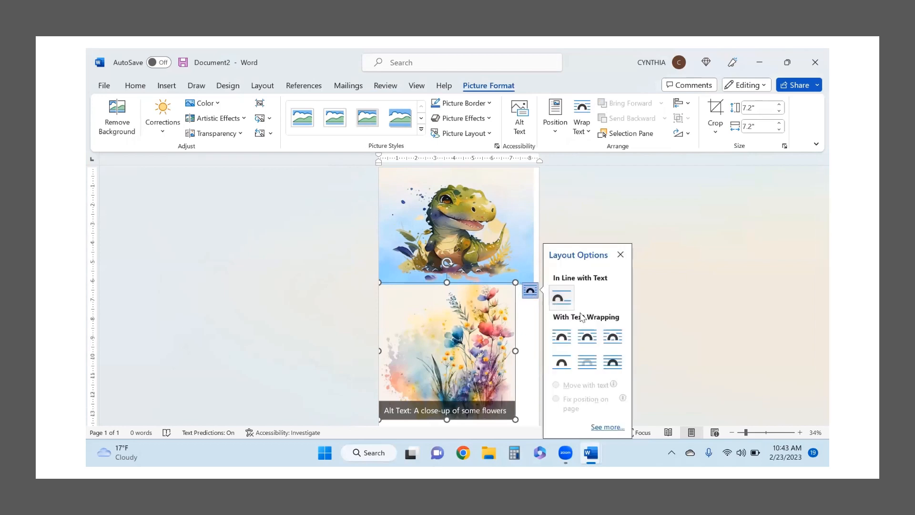
pyautogui.click(614, 338)
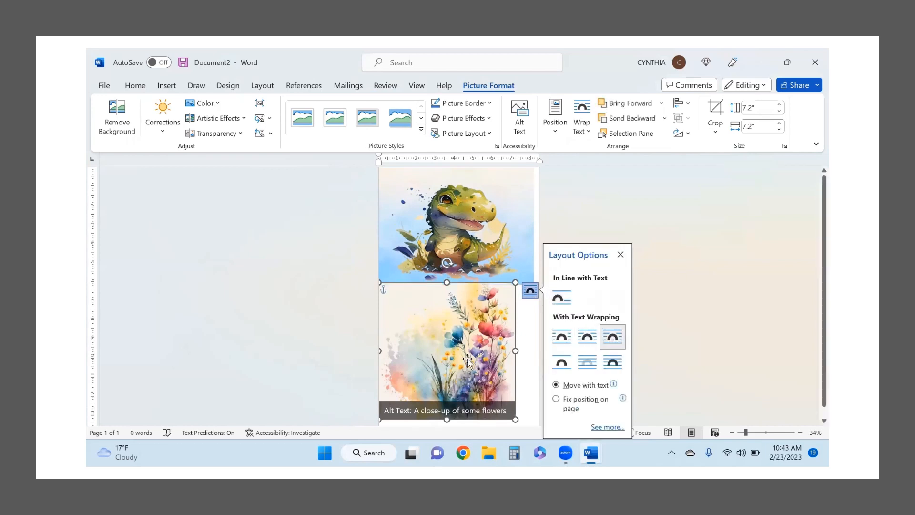
pyautogui.moveTo(468, 361); pyautogui.dragTo(473, 373)
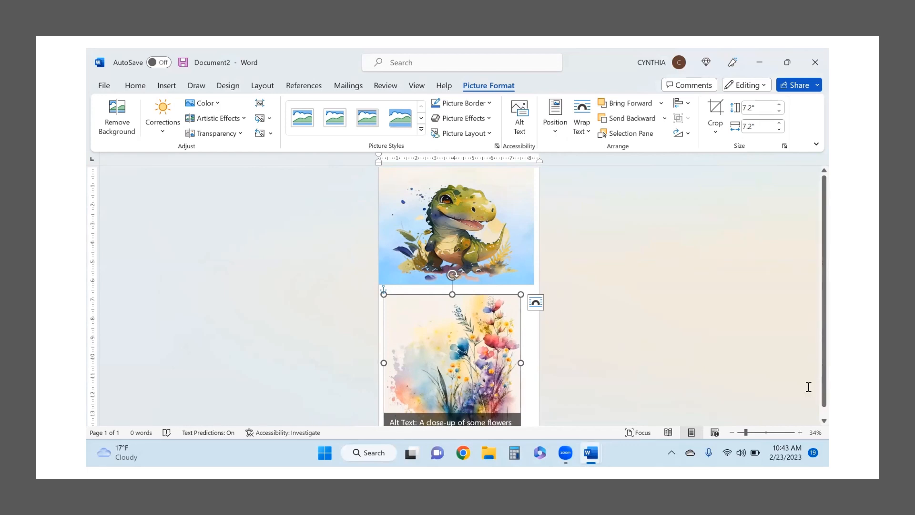
# Resize the flower picture to about 6.2" high by 8.18" wide and align it with the page's left edge.
pyautogui.scroll(-1, 810, 388)
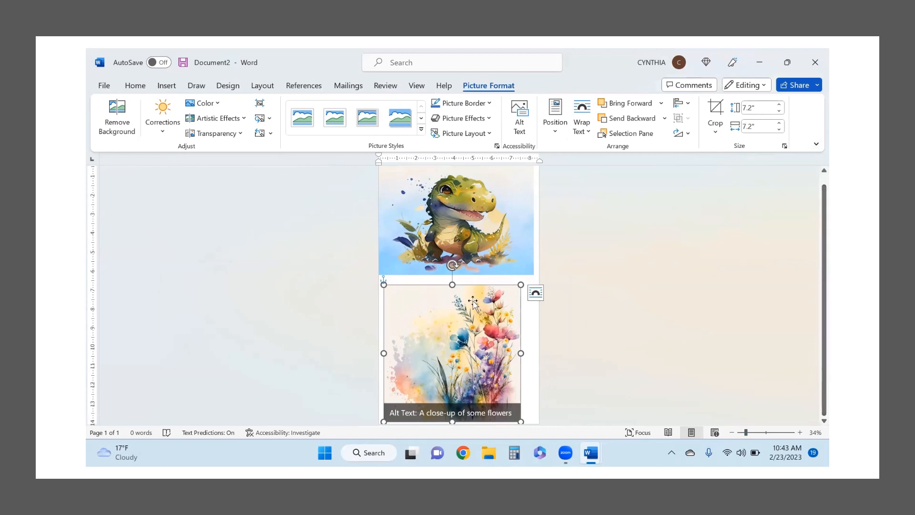
pyautogui.moveTo(452, 285); pyautogui.dragTo(453, 307)
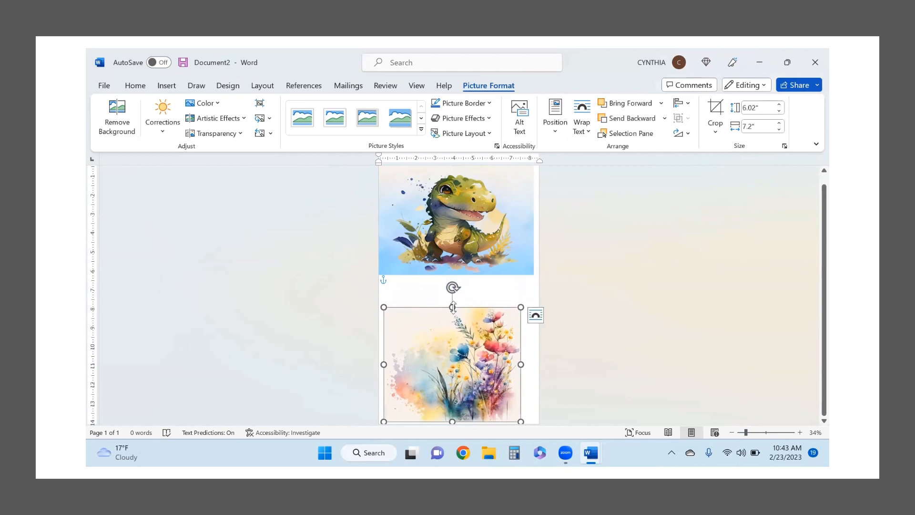
pyautogui.click(781, 105)
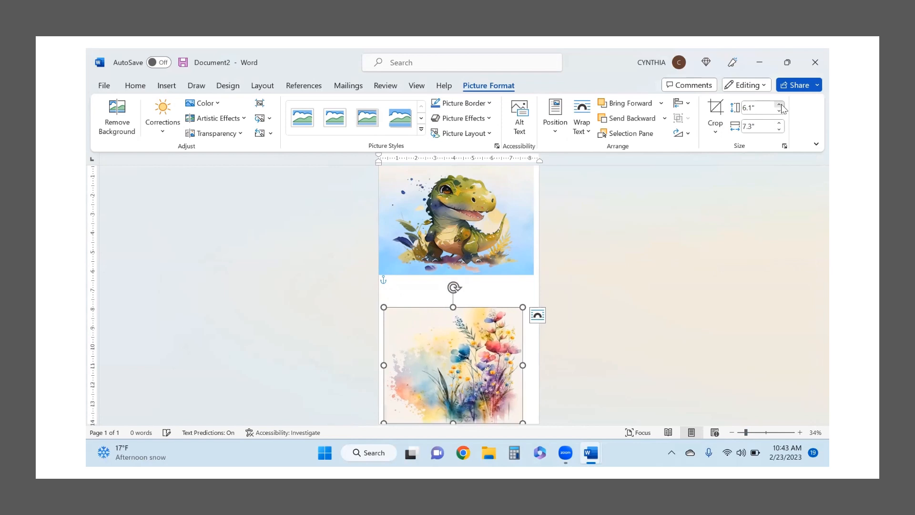
pyautogui.click(781, 106)
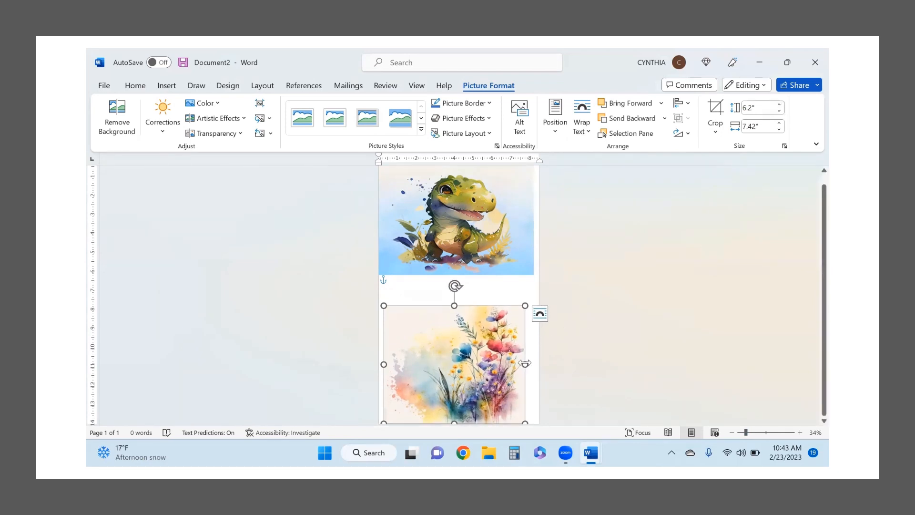
pyautogui.moveTo(525, 364); pyautogui.dragTo(529, 372)
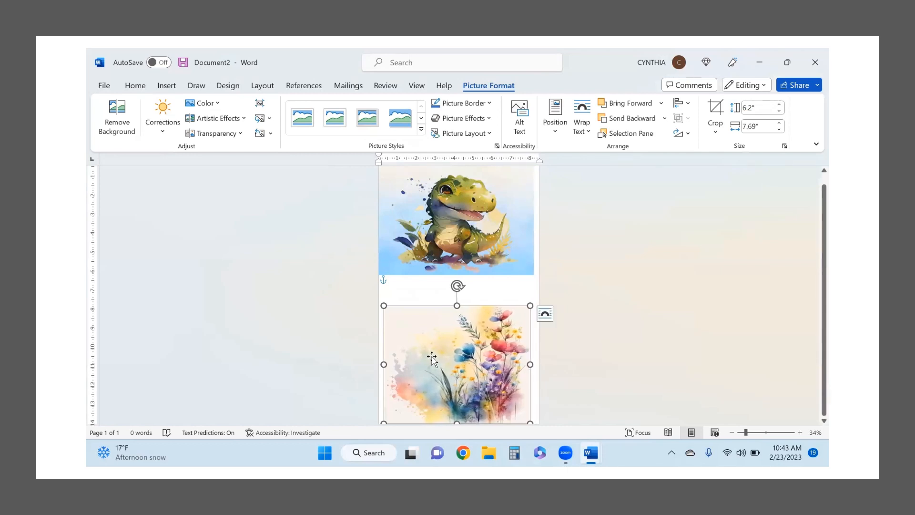
pyautogui.moveTo(431, 358); pyautogui.dragTo(426, 357)
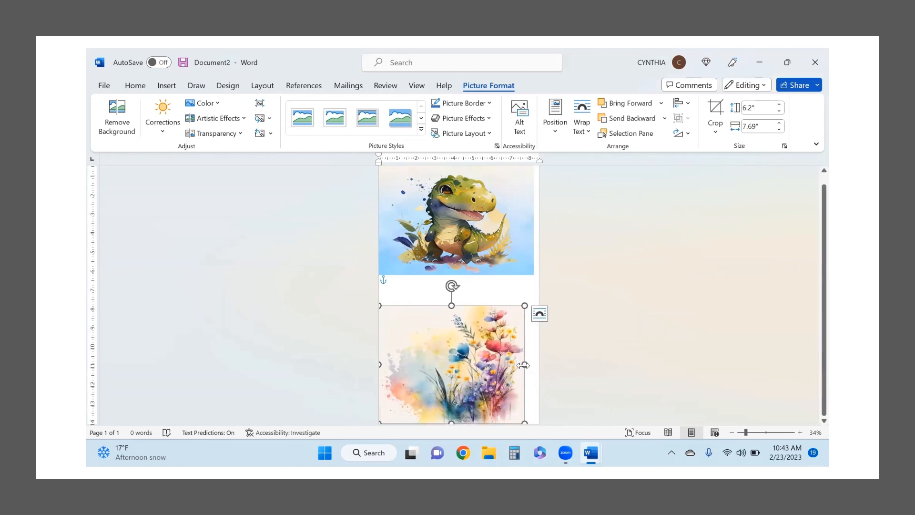
pyautogui.moveTo(524, 365); pyautogui.dragTo(534, 365)
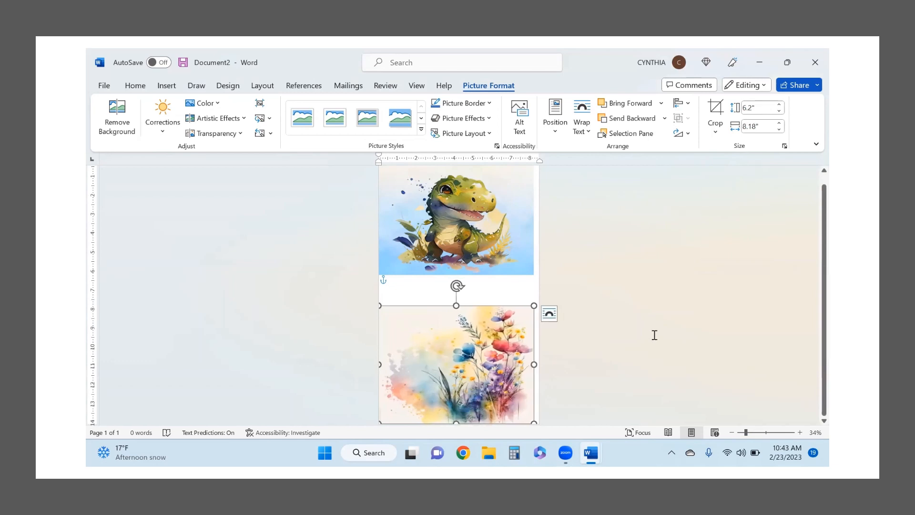
pyautogui.click(633, 332)
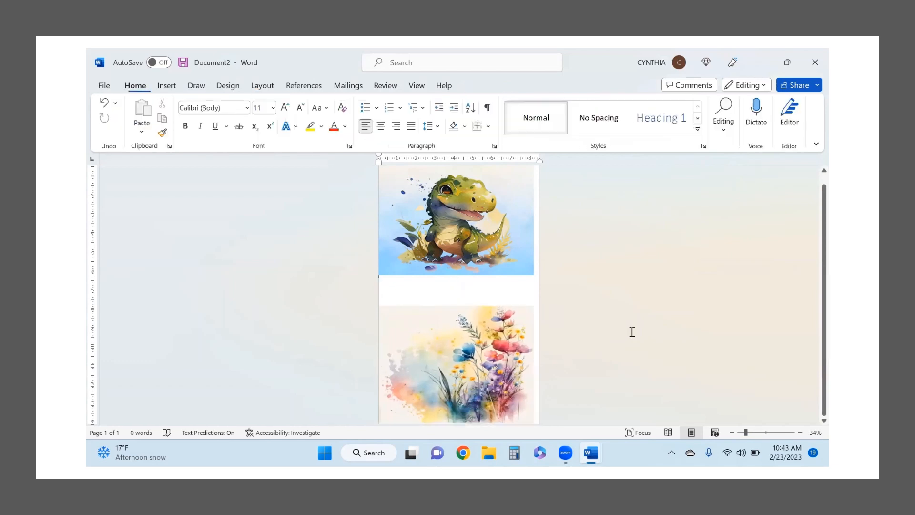
# Insert the picture UNICORN 1 from the Downloads folder on this device.
pyautogui.click(170, 88)
pyautogui.click(216, 126)
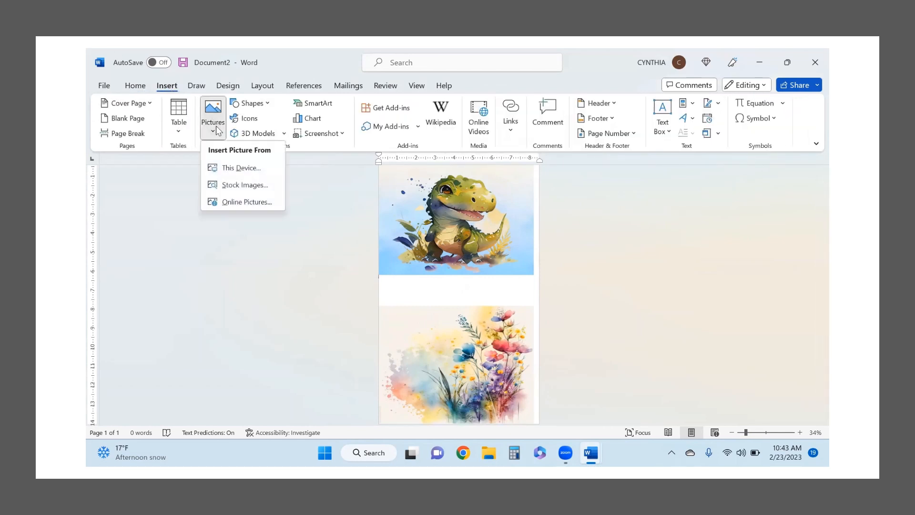
pyautogui.click(232, 169)
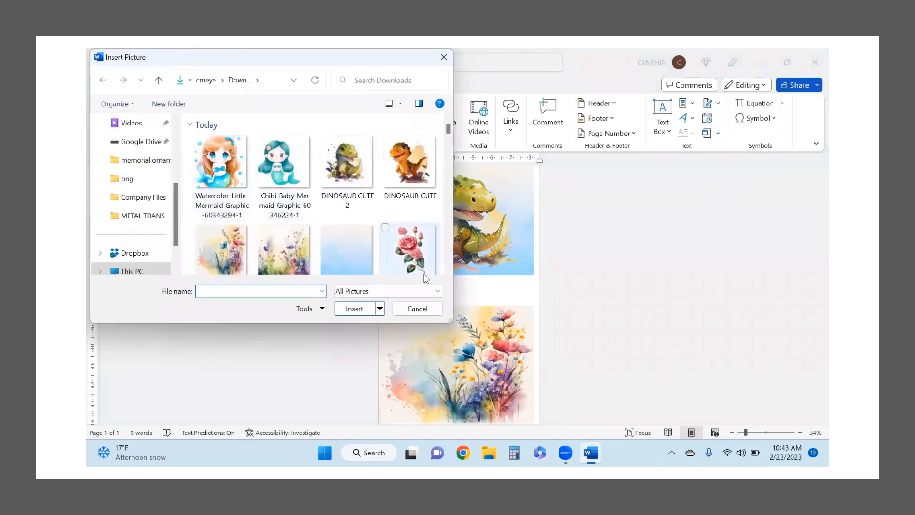
pyautogui.click(449, 271)
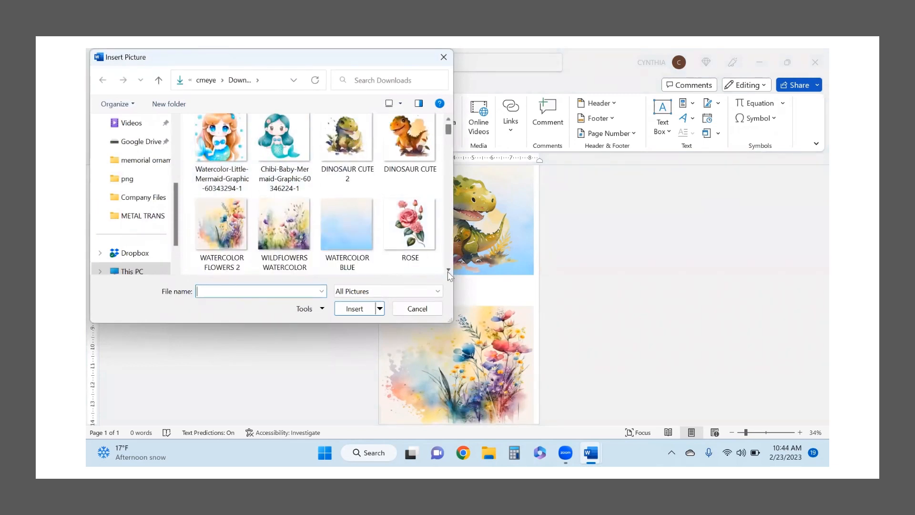
pyautogui.click(448, 271)
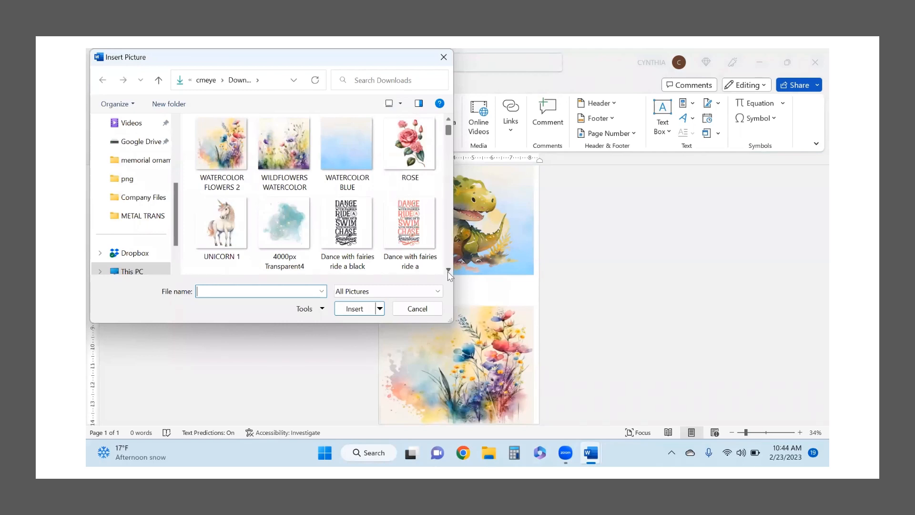
pyautogui.doubleClick(222, 241)
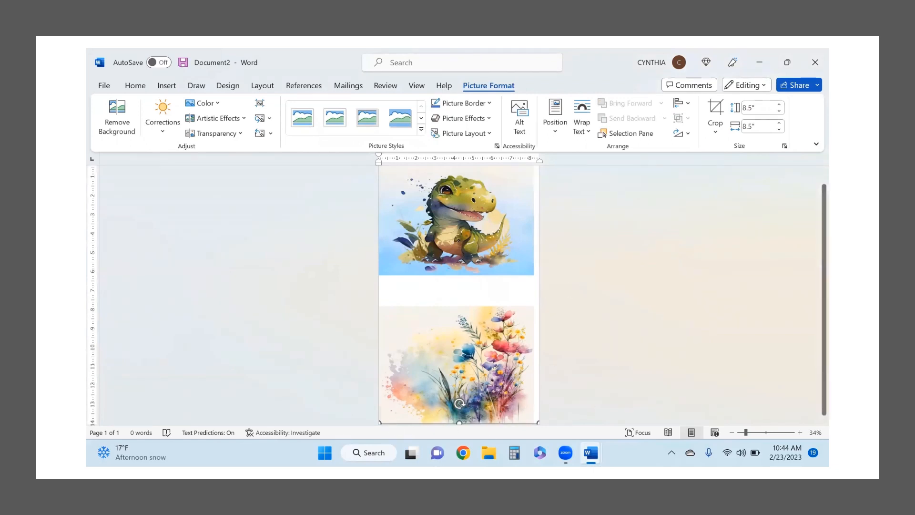
# Give the unicorn picture Through text wrapping and shrink it proportionally to about 4.15" by 4.15".
pyautogui.click(581, 117)
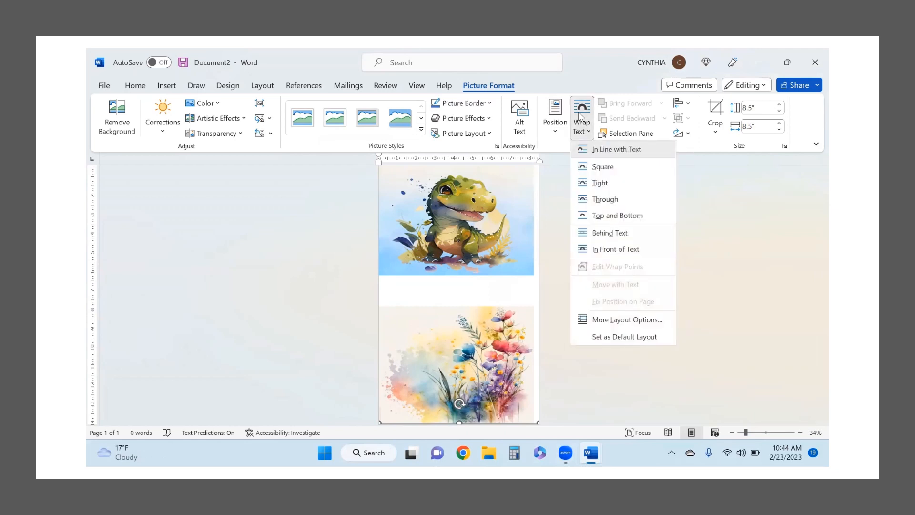
pyautogui.click(596, 201)
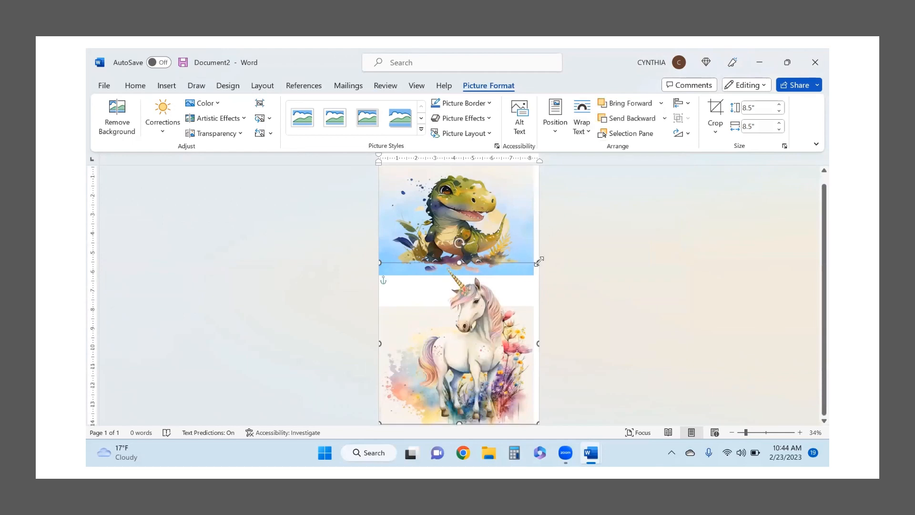
pyautogui.moveTo(539, 261); pyautogui.dragTo(518, 284)
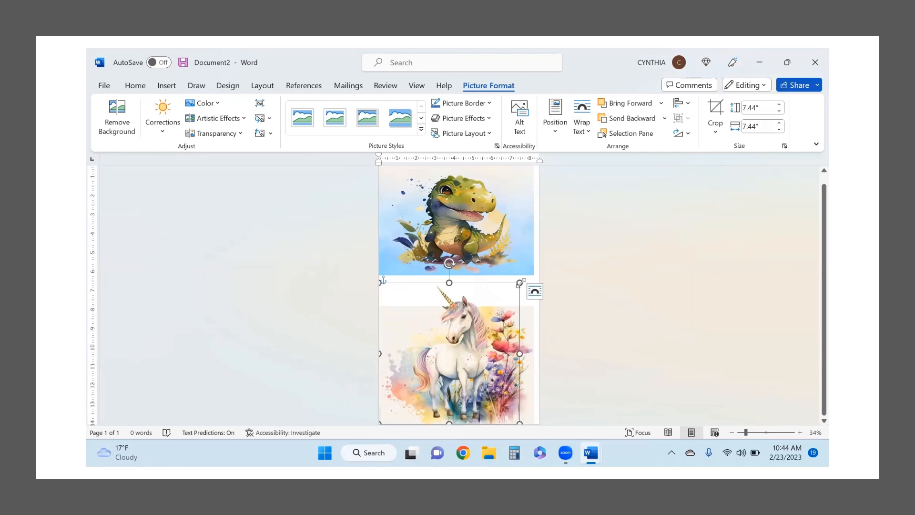
pyautogui.moveTo(520, 283); pyautogui.dragTo(453, 345)
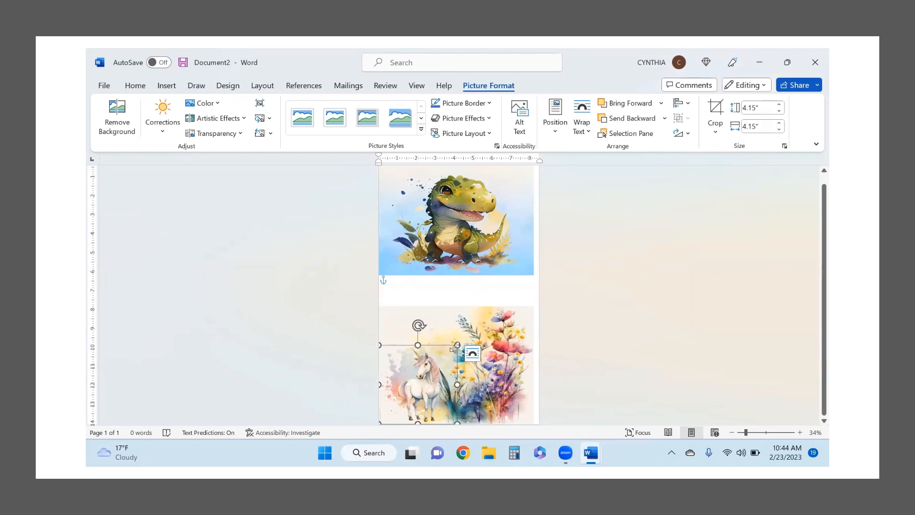
# Position the unicorn over the flower background and enlarge it to 5.8" by 5.8".
pyautogui.moveTo(454, 347); pyautogui.dragTo(483, 326)
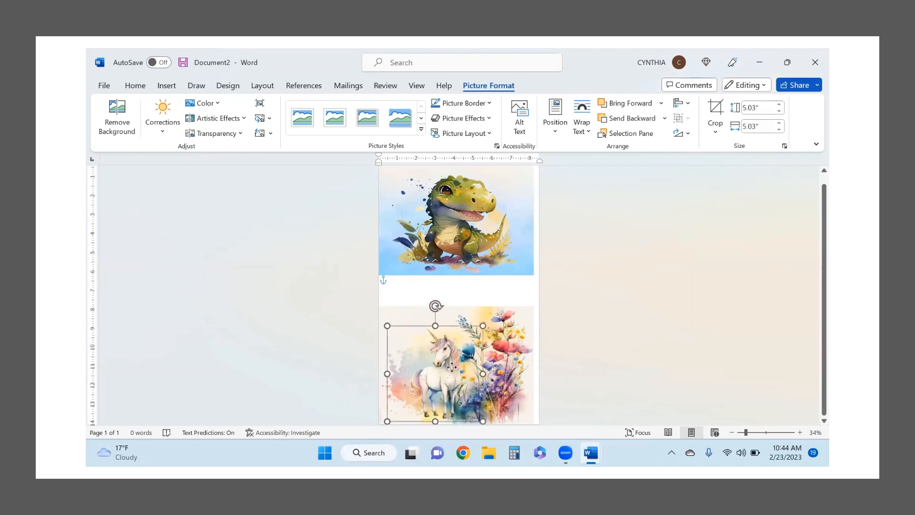
pyautogui.moveTo(452, 367); pyautogui.dragTo(454, 362)
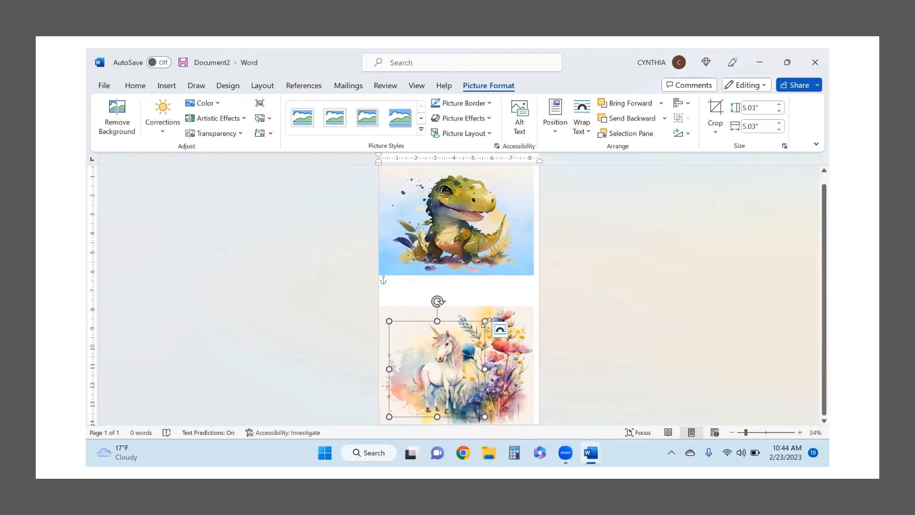
pyautogui.moveTo(486, 322); pyautogui.dragTo(491, 309)
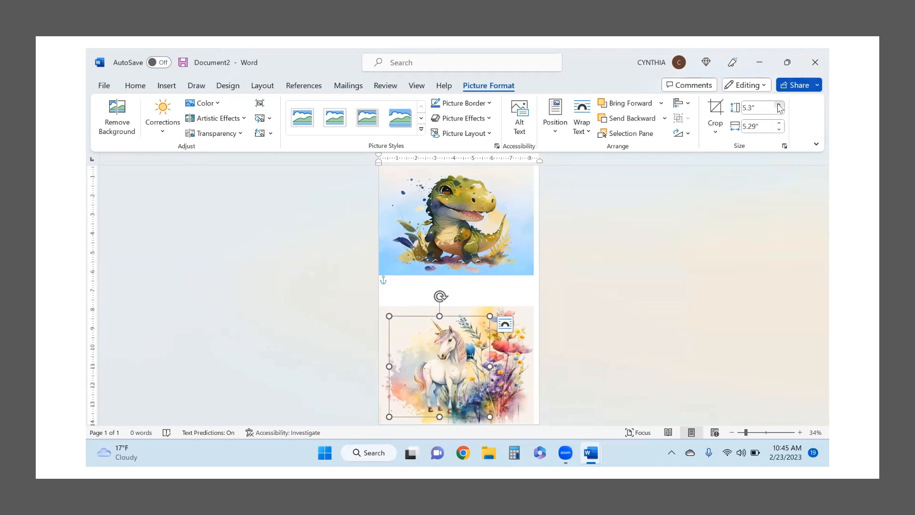
pyautogui.click(780, 105)
pyautogui.click(781, 105)
pyautogui.click(780, 105)
pyautogui.click(780, 105)
pyautogui.click(780, 105)
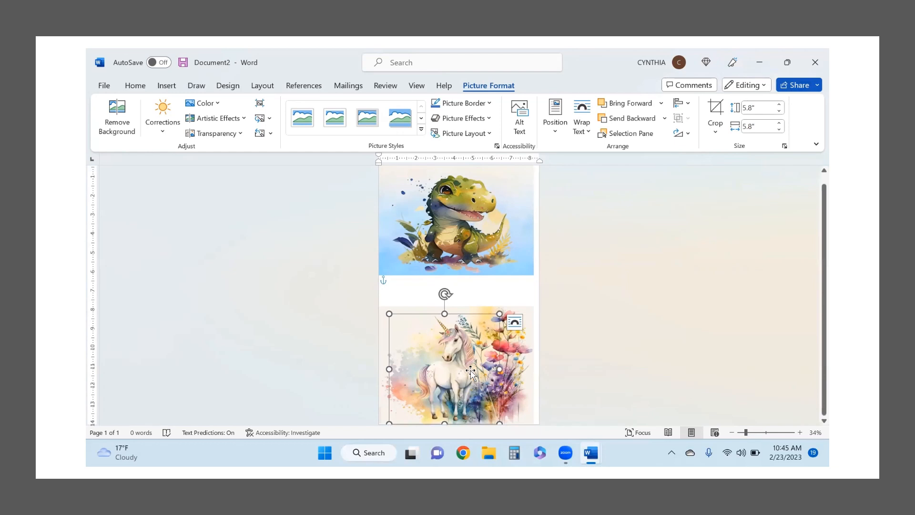
# Flip the unicorn picture horizontally and move it left, away from the flowers in the background.
pyautogui.click(688, 135)
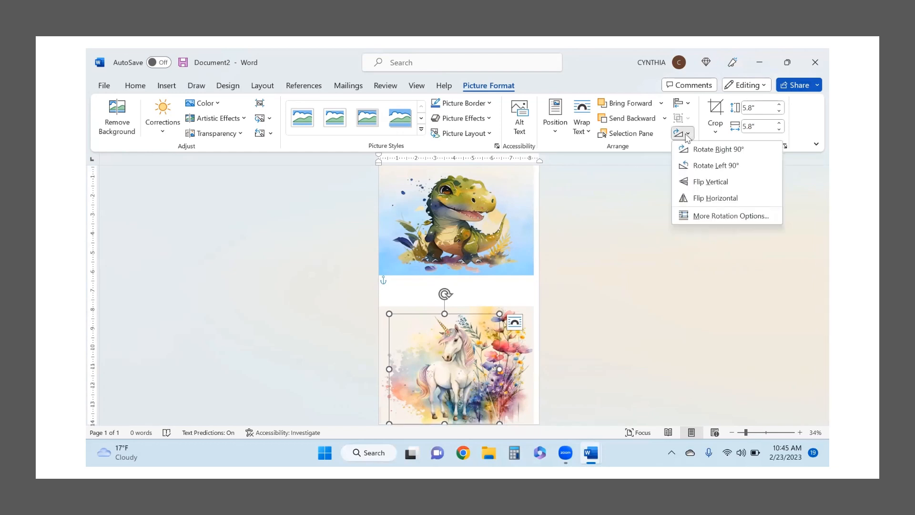
pyautogui.click(697, 200)
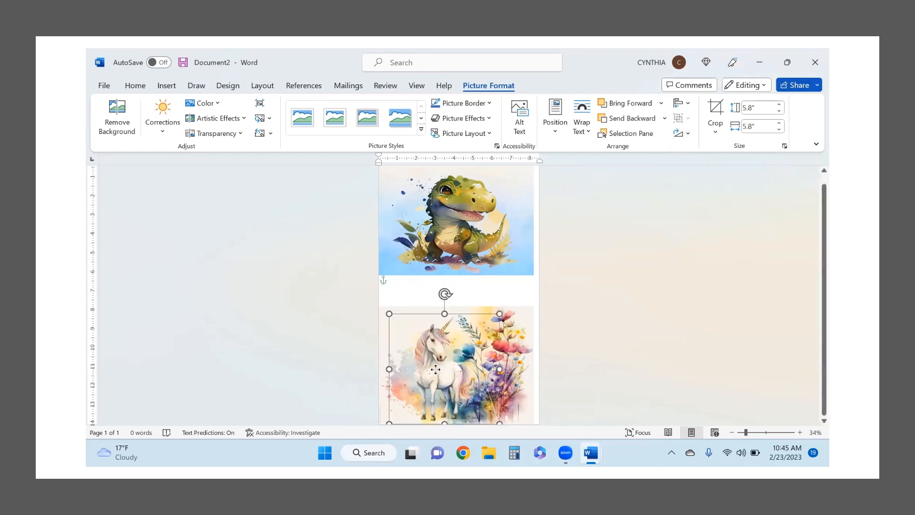
pyautogui.moveTo(439, 373); pyautogui.dragTo(424, 371)
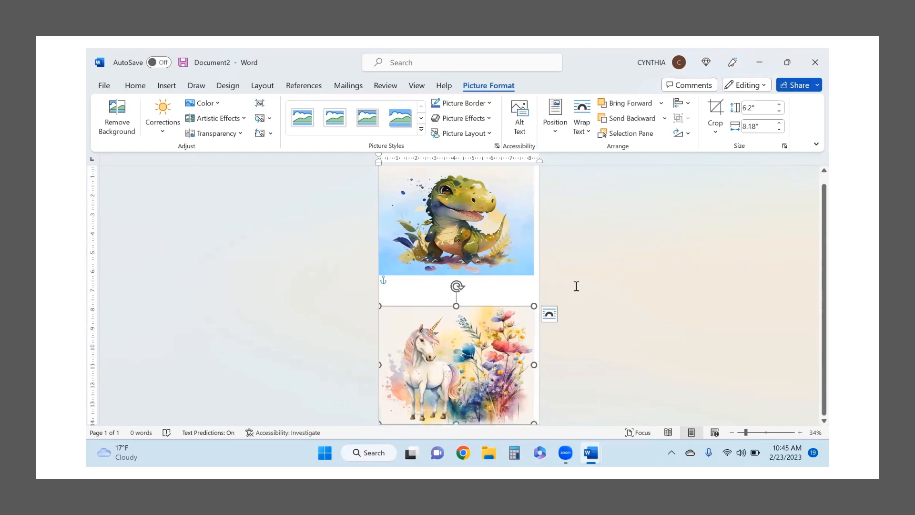
# Try flipping the flower background horizontally, and undo both that flip and the last move of the unicorn.
pyautogui.click(686, 137)
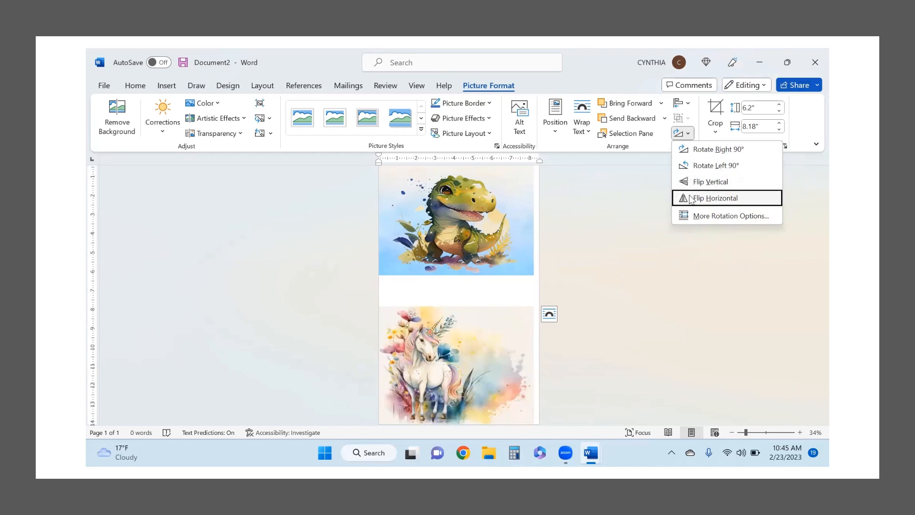
pyautogui.click(133, 86)
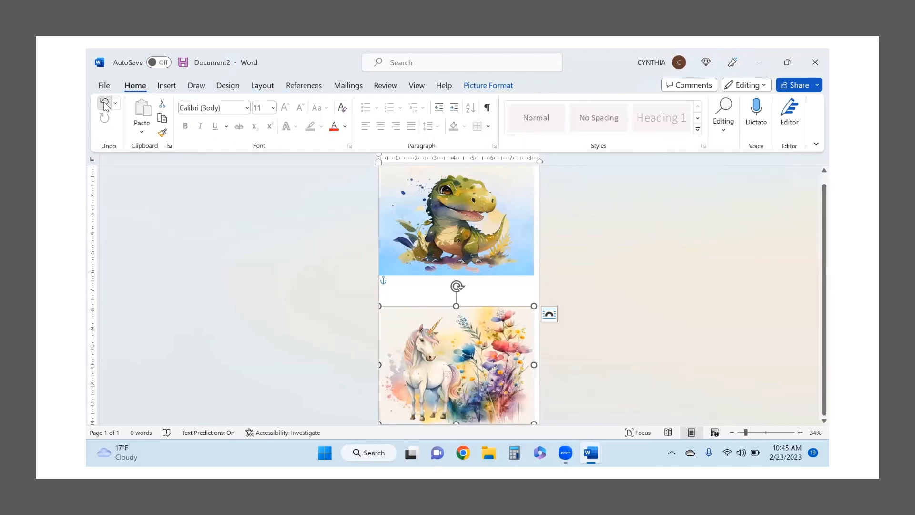
pyautogui.click(105, 104)
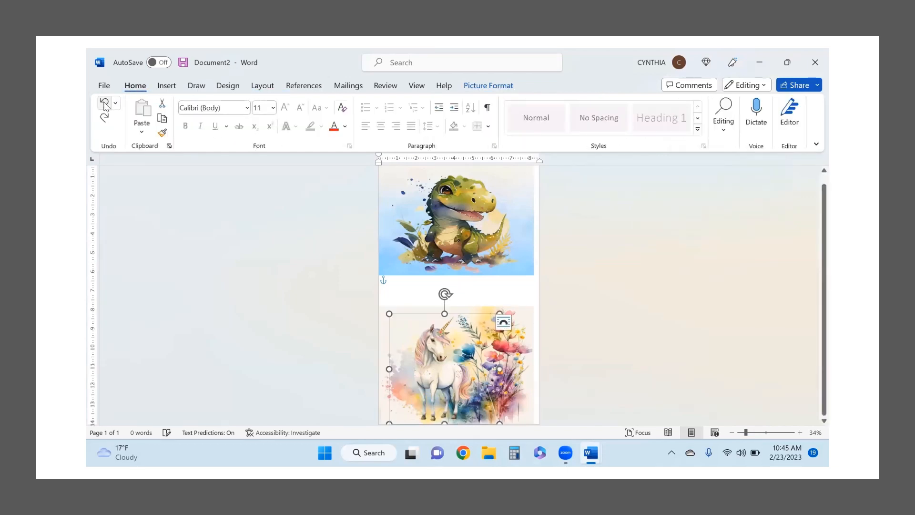
# Shift the unicorn slightly left over the flower background and deselect it.
pyautogui.click(581, 277)
pyautogui.click(443, 367)
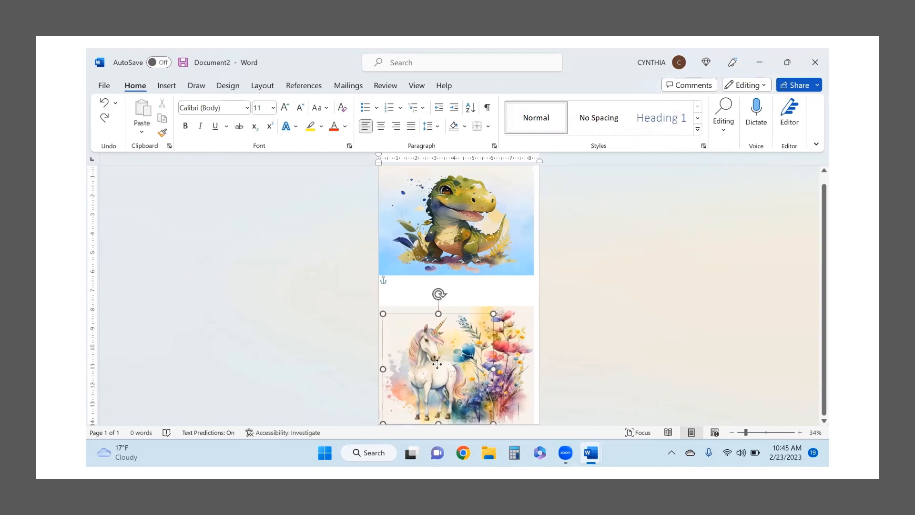
pyautogui.click(615, 361)
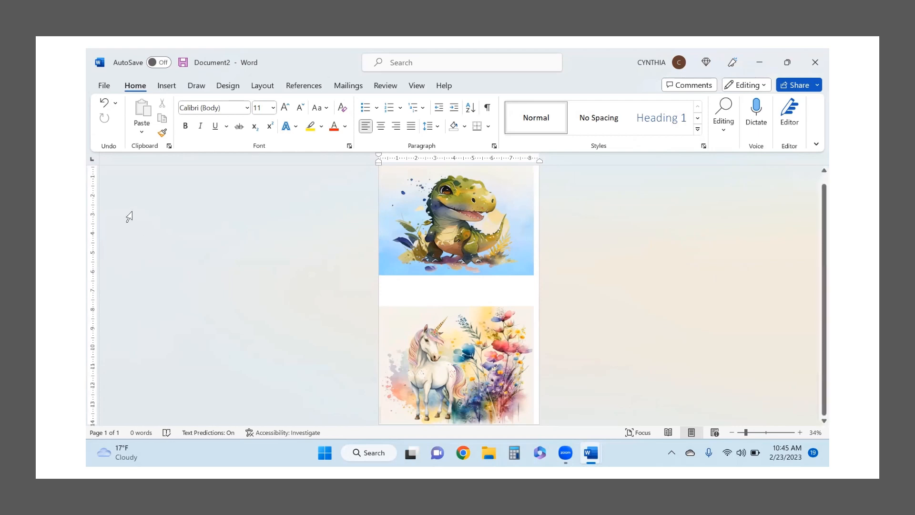
# Save the document to the Desktop as a Word document named puzzle 5.
pyautogui.click(104, 87)
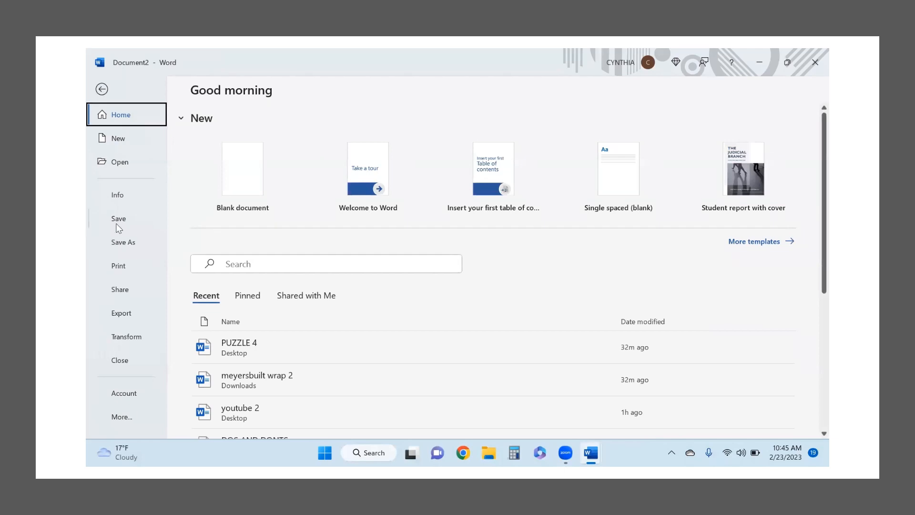
pyautogui.click(124, 244)
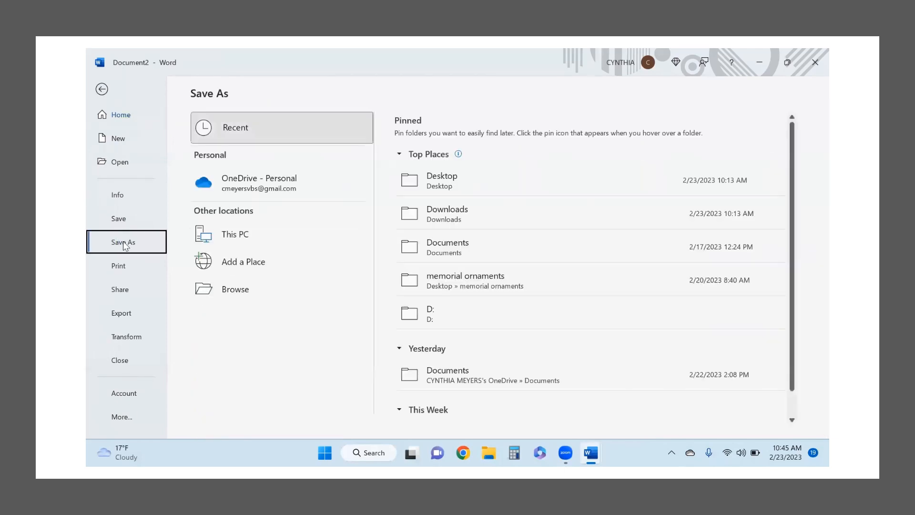
pyautogui.click(246, 295)
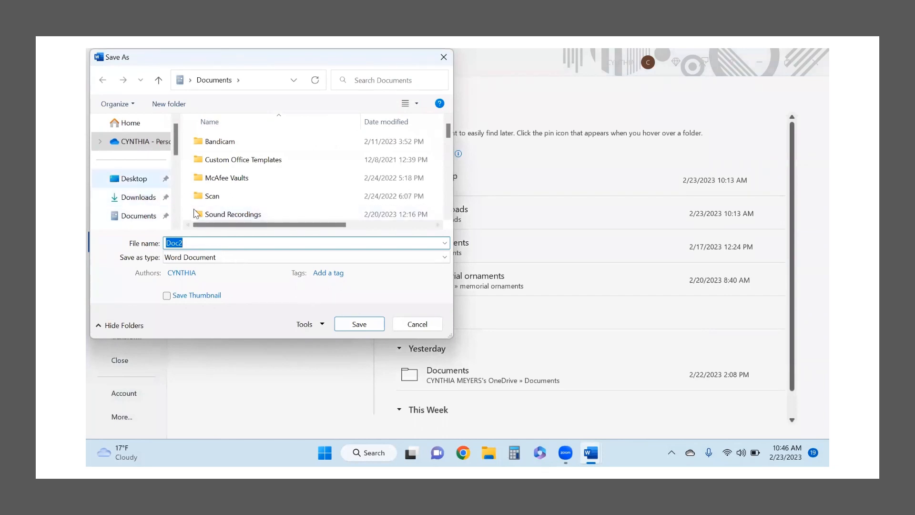
pyautogui.click(141, 184)
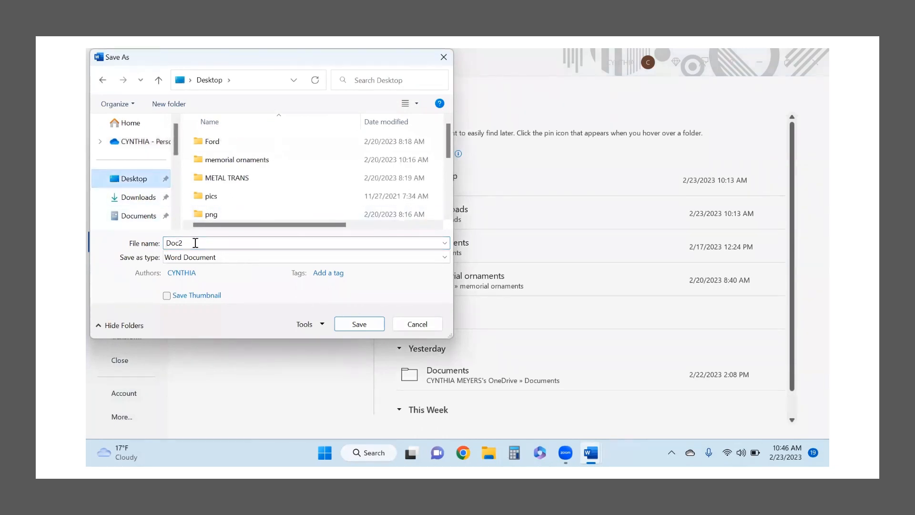
pyautogui.write('puzz')
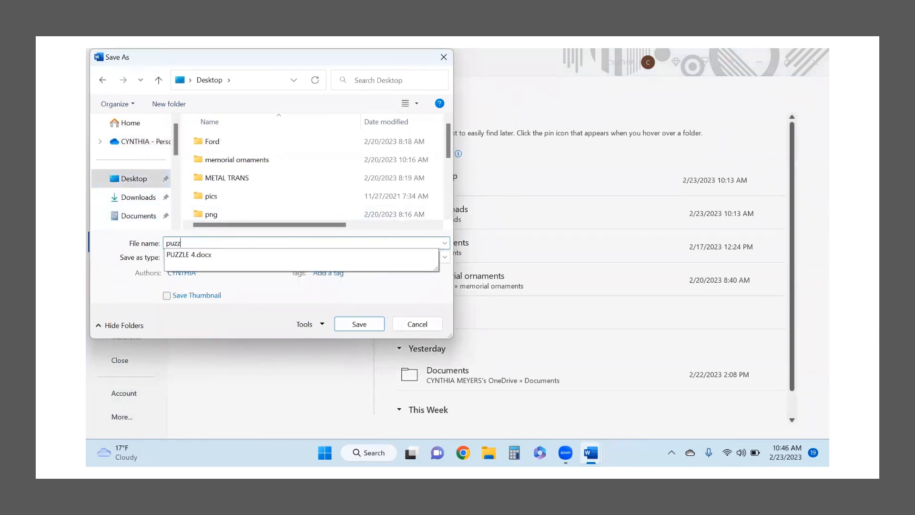
pyautogui.write('le 5')
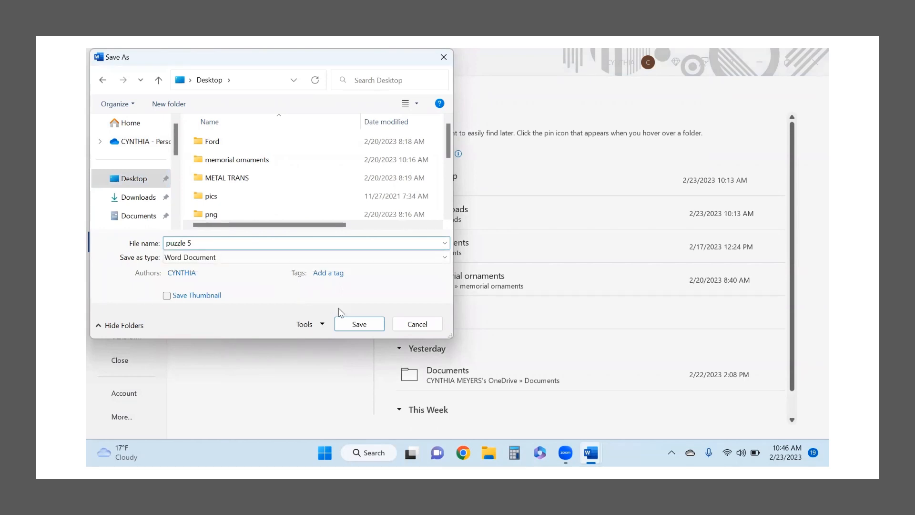
pyautogui.click(369, 321)
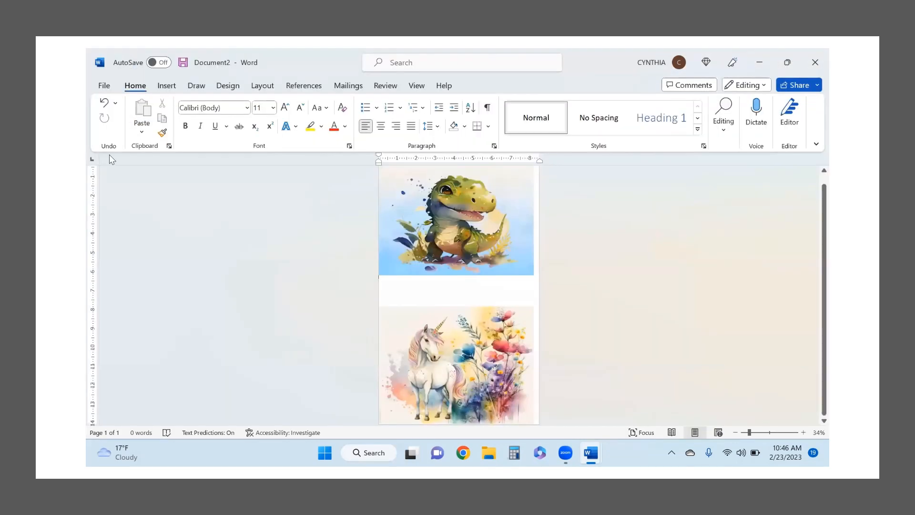
# In the EPSON ET-2760 print properties, set the paper type to Premium Presentation Paper Matte and the quality to High.
pyautogui.click(104, 86)
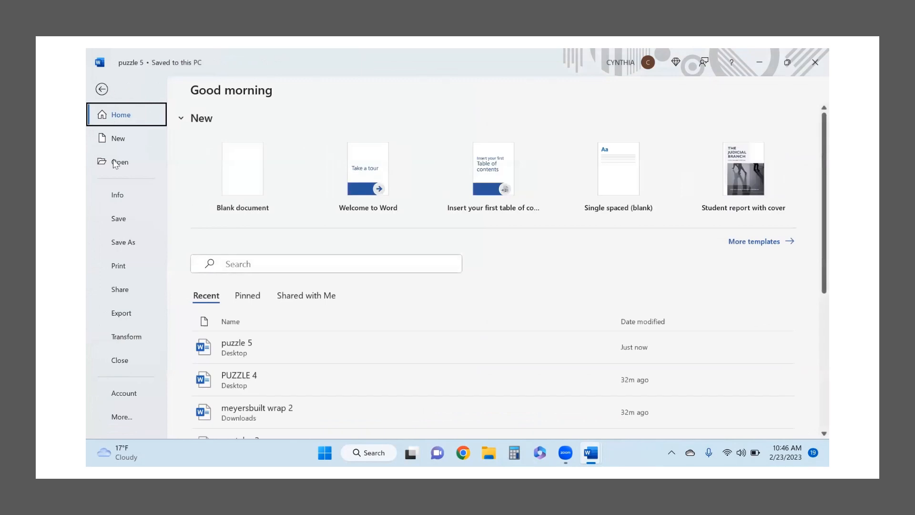
pyautogui.click(119, 268)
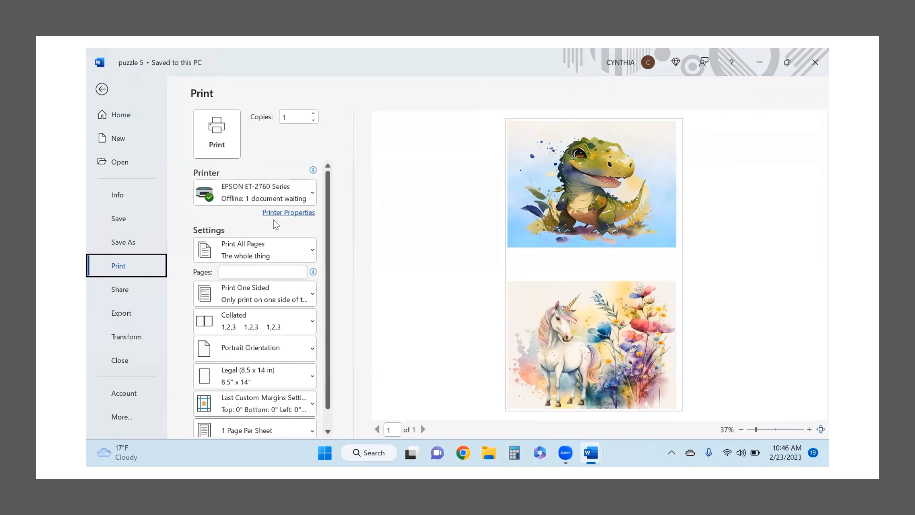
pyautogui.click(287, 214)
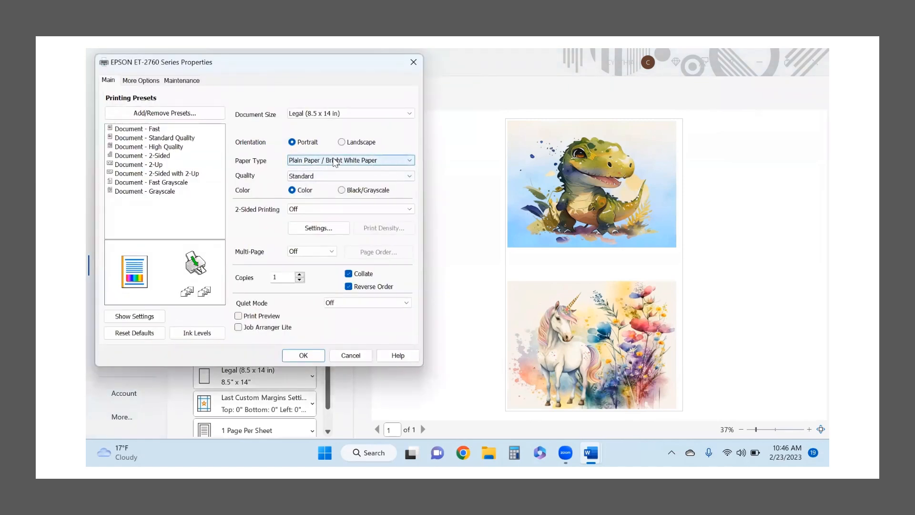
pyautogui.click(398, 162)
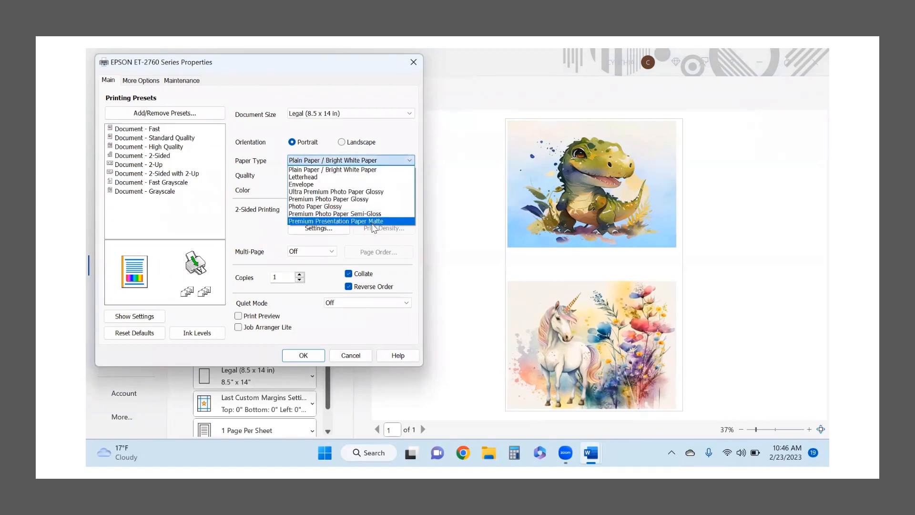
pyautogui.click(373, 223)
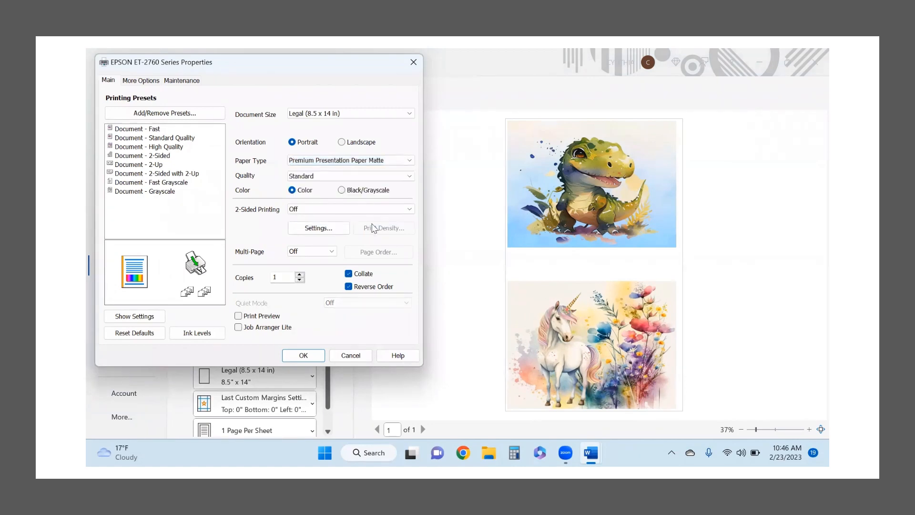
pyautogui.click(340, 177)
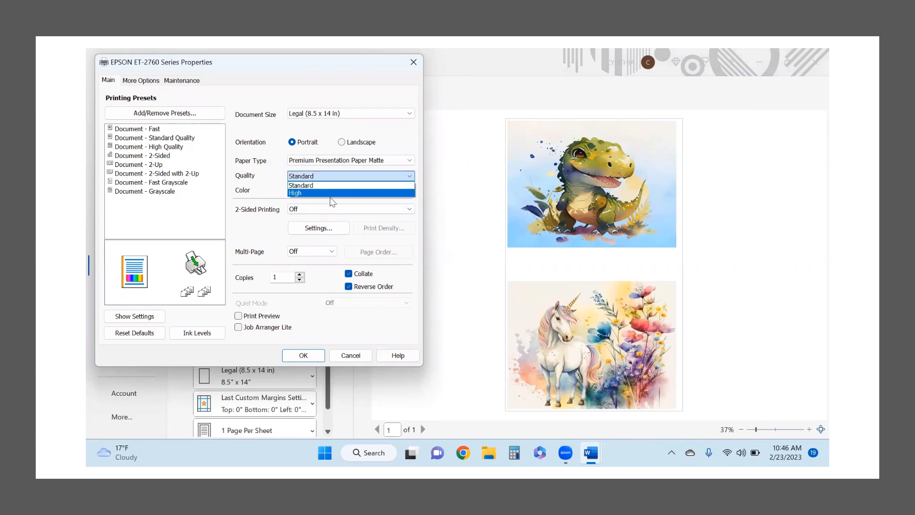
pyautogui.click(330, 193)
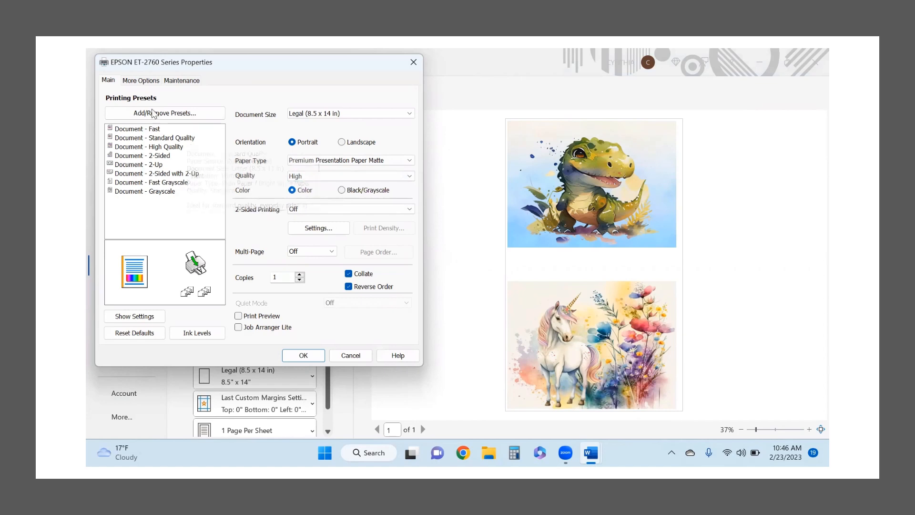
# Set Emphasize Text to Emphasize More in the printer's additional image options.
pyautogui.click(133, 81)
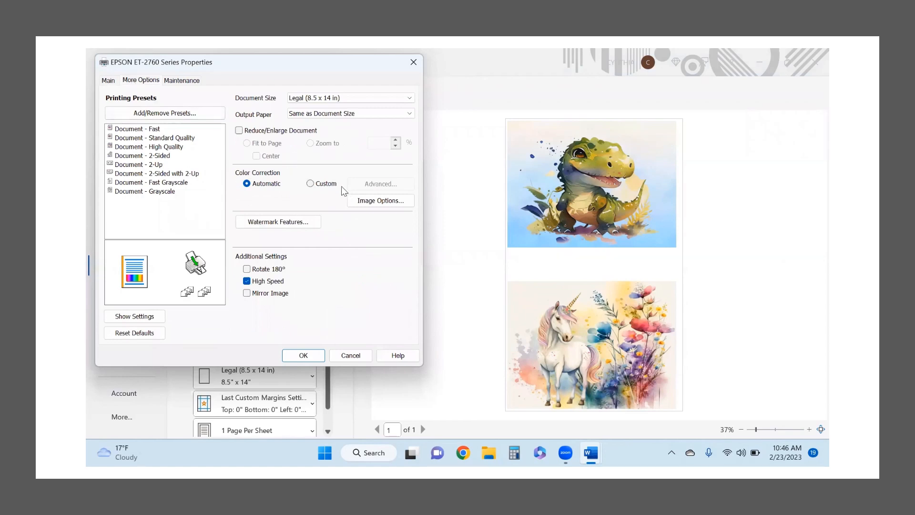
pyautogui.click(369, 204)
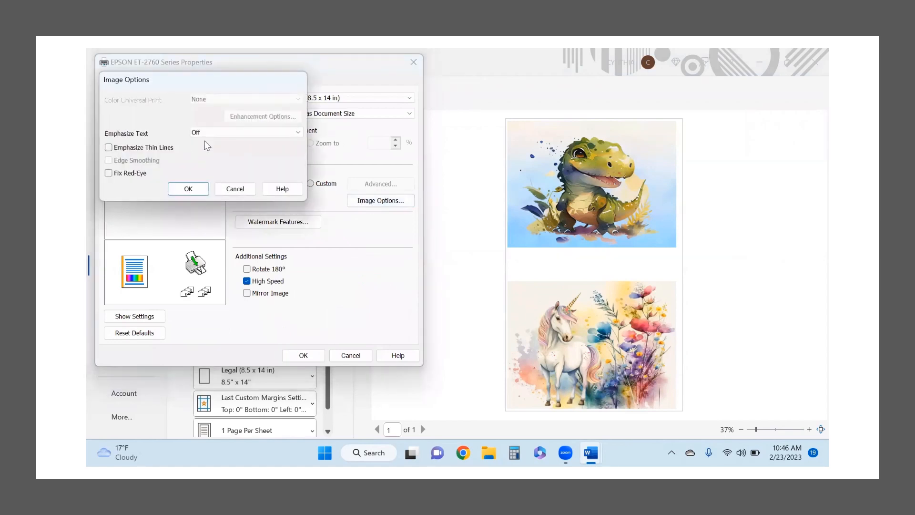
pyautogui.click(240, 136)
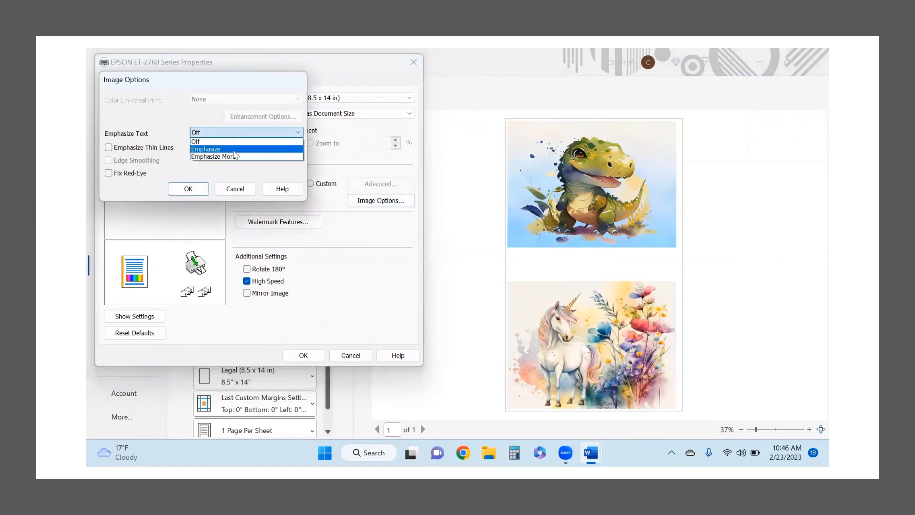
pyautogui.click(232, 154)
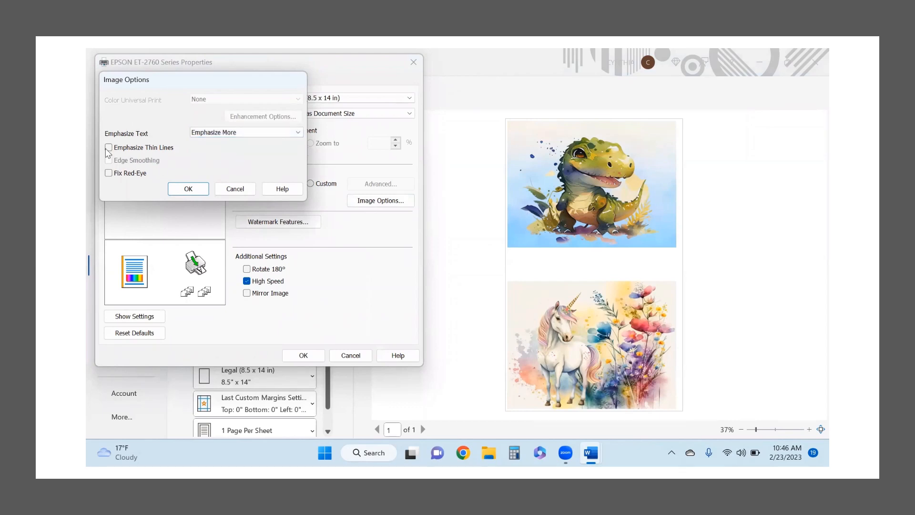
pyautogui.click(188, 189)
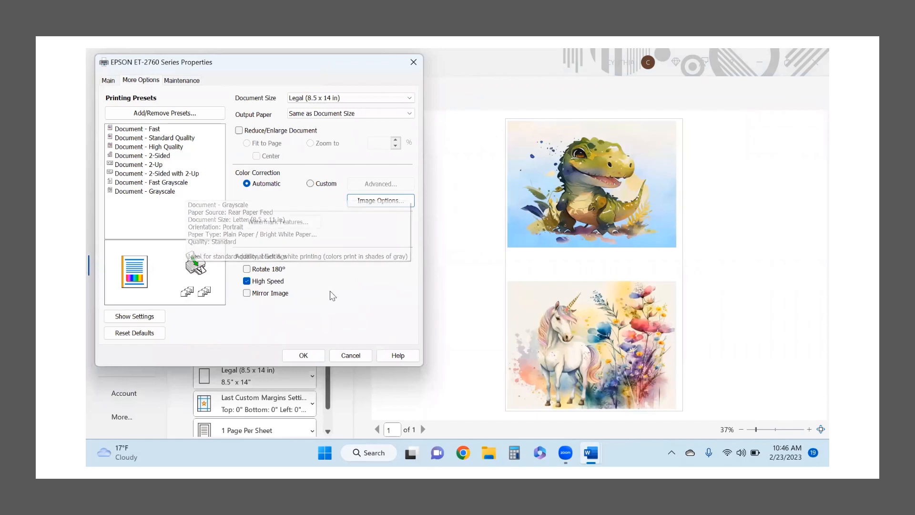
# Turn off High Speed printing, turn on Mirror Image, and accept the printer properties.
pyautogui.click(247, 281)
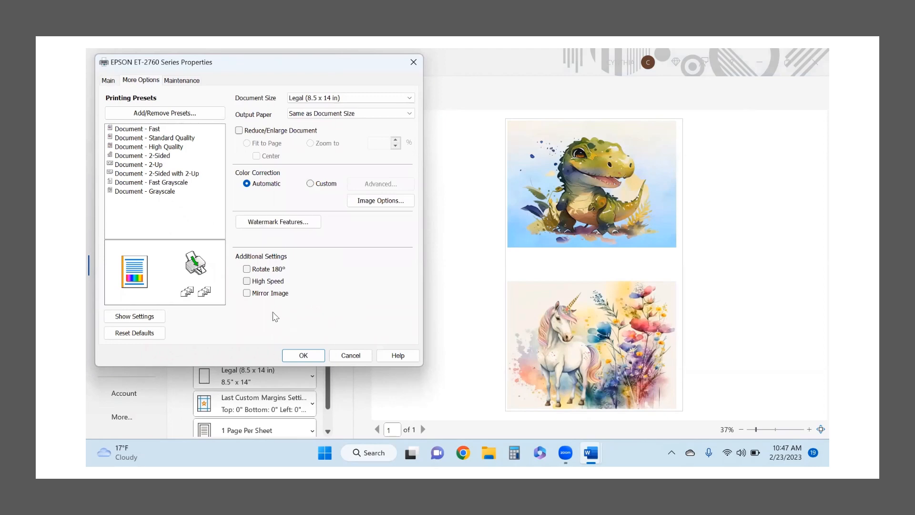
pyautogui.click(247, 293)
pyautogui.click(298, 355)
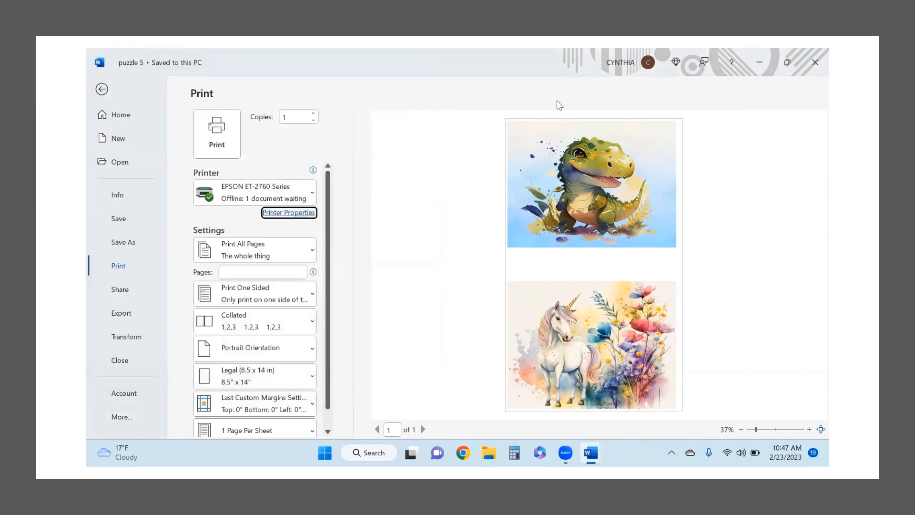